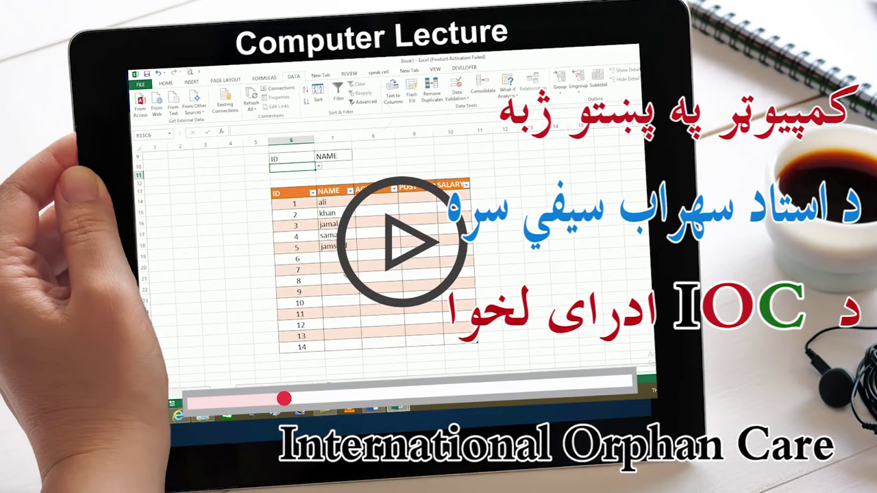
# Pick ID 4 from the lookup cell's dropdown so the matching name reads samad.
pyautogui.click(317, 168)
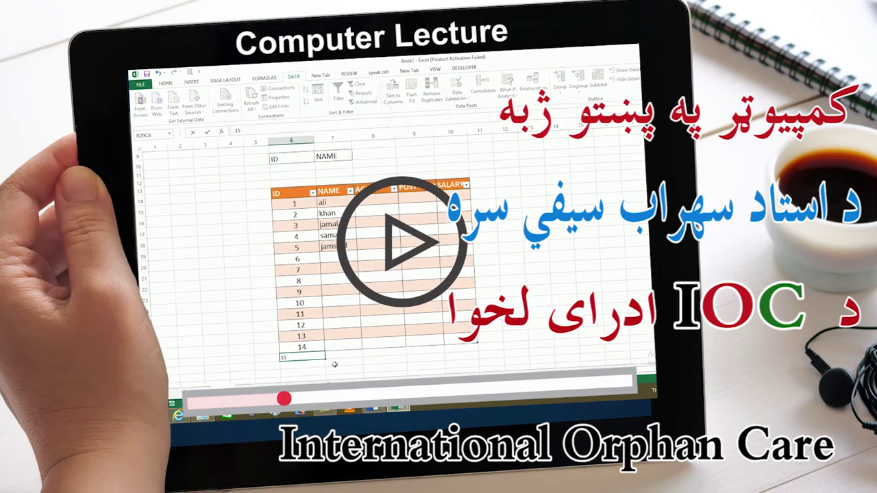
pyautogui.click(301, 166)
pyautogui.click(318, 167)
pyautogui.press('Escape')
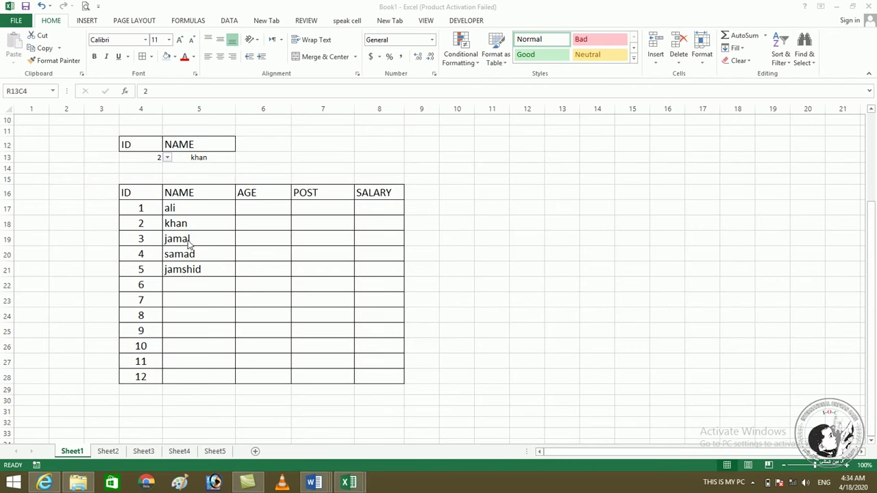
pyautogui.click(168, 158)
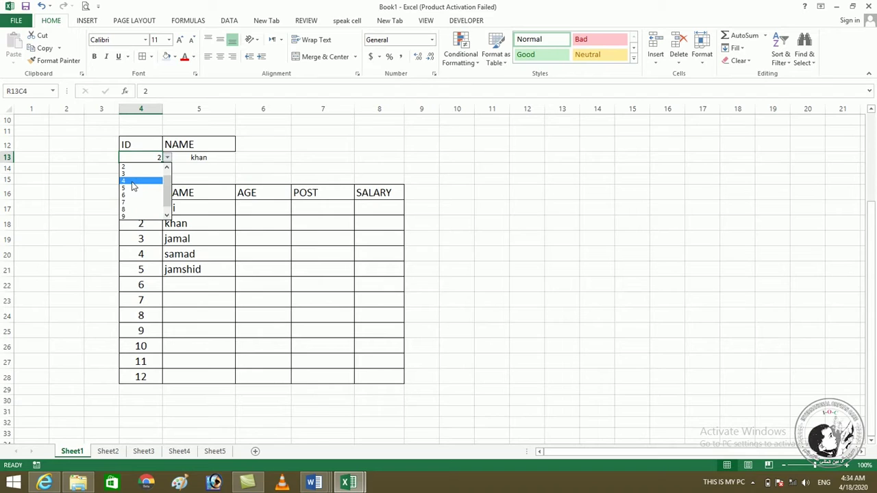
pyautogui.click(131, 181)
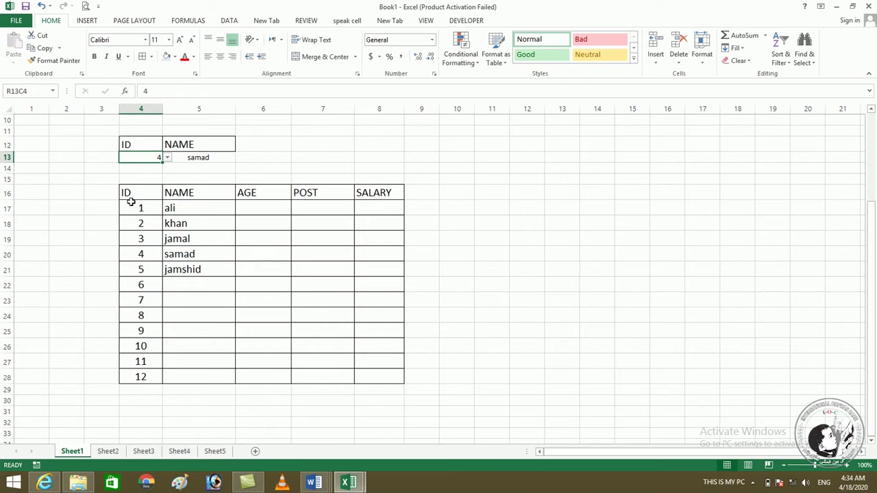
pyautogui.click(167, 158)
pyautogui.click(167, 198)
pyautogui.click(167, 197)
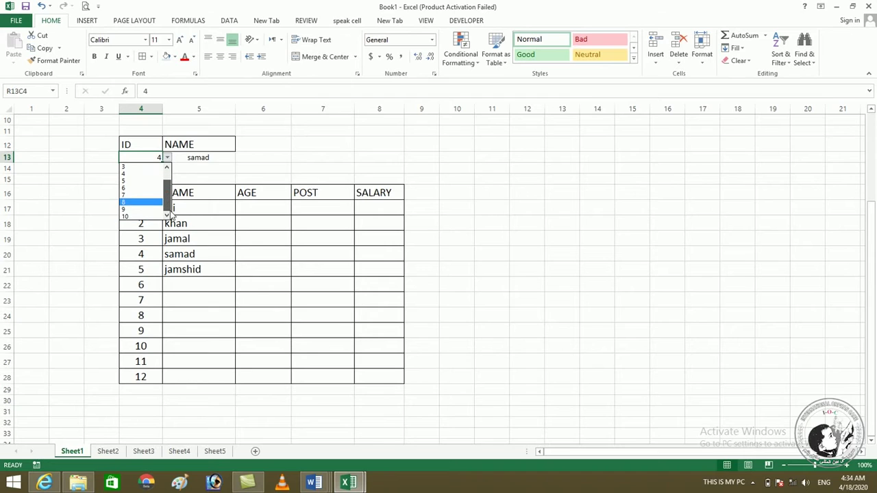
pyautogui.press('Escape')
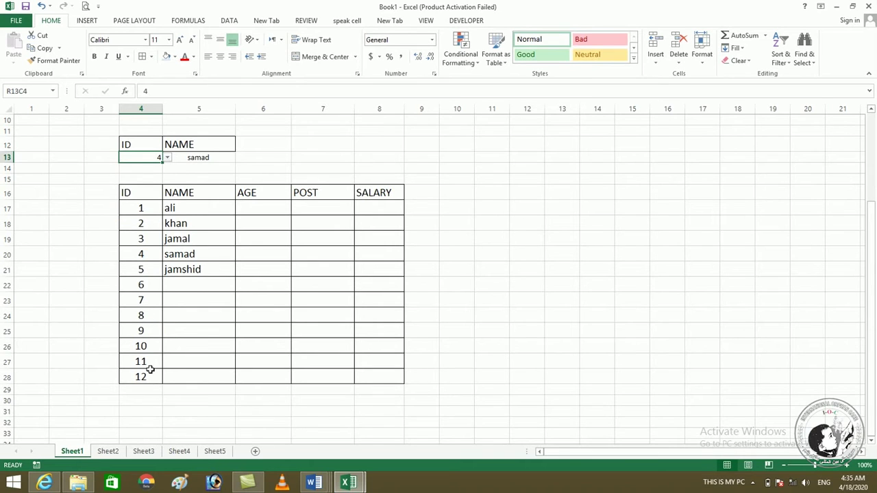
# Enter ID 13 below 12 in the Sheet1 table and give row 29 All Borders.
pyautogui.click(145, 359)
pyautogui.click(141, 376)
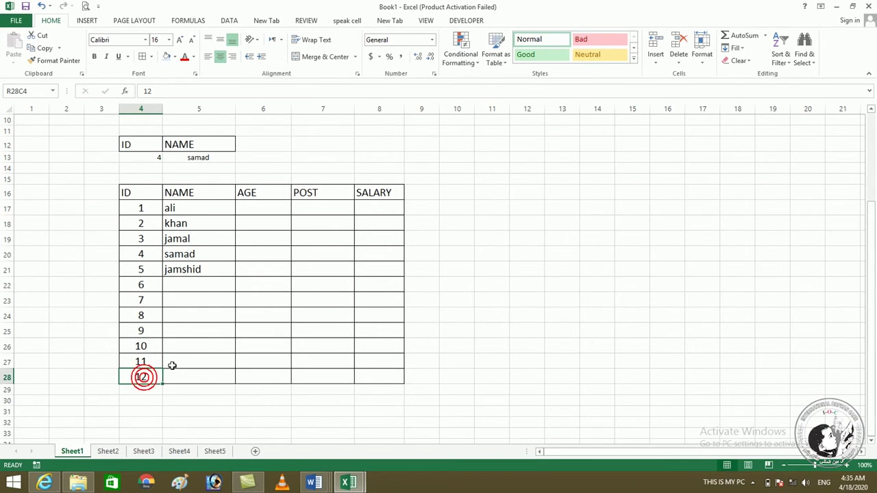
pyautogui.click(144, 390)
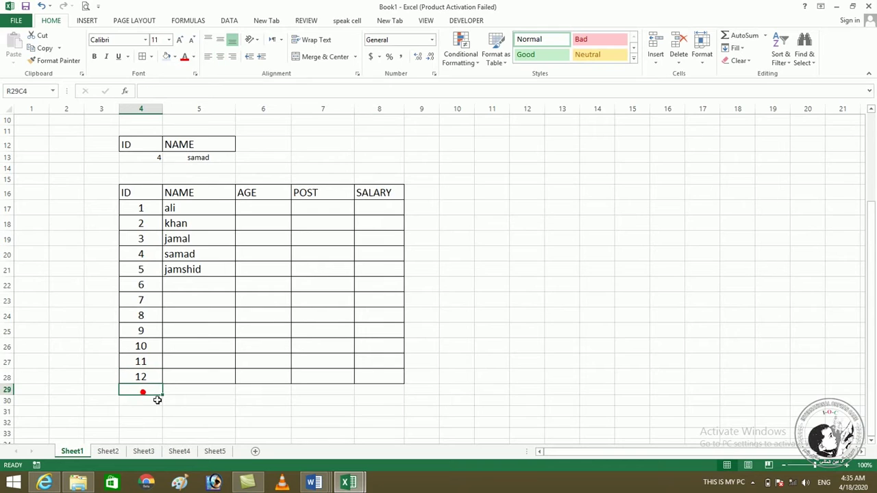
pyautogui.write('13')
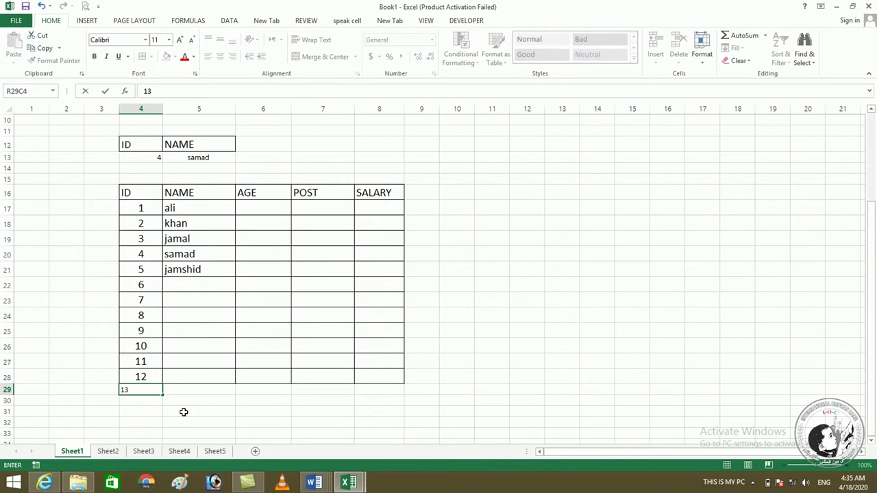
pyautogui.click(145, 425)
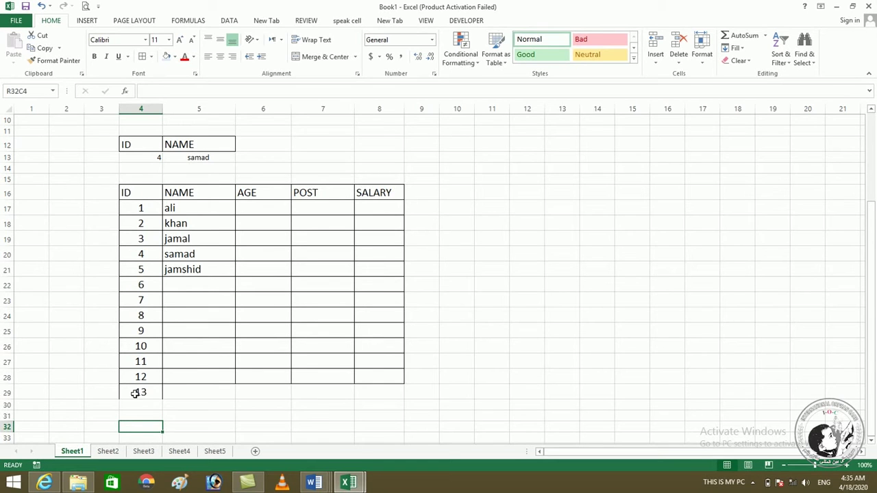
pyautogui.moveTo(135, 392); pyautogui.dragTo(377, 392)
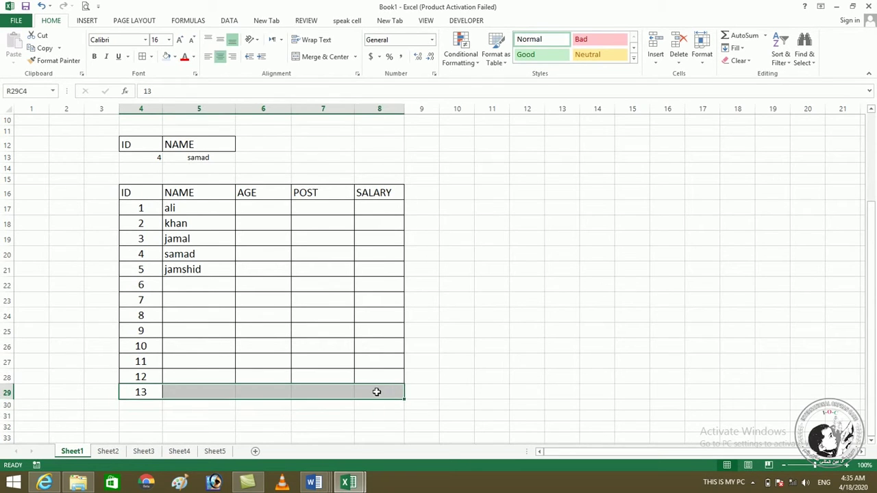
pyautogui.click(144, 56)
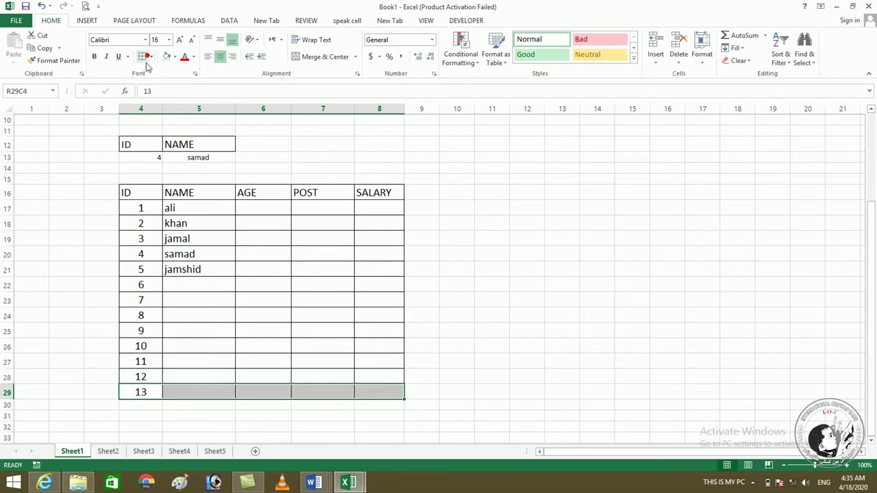
pyautogui.click(190, 417)
# Check the lookup's ID dropdown choices, leaving the selection unchanged.
pyautogui.click(158, 160)
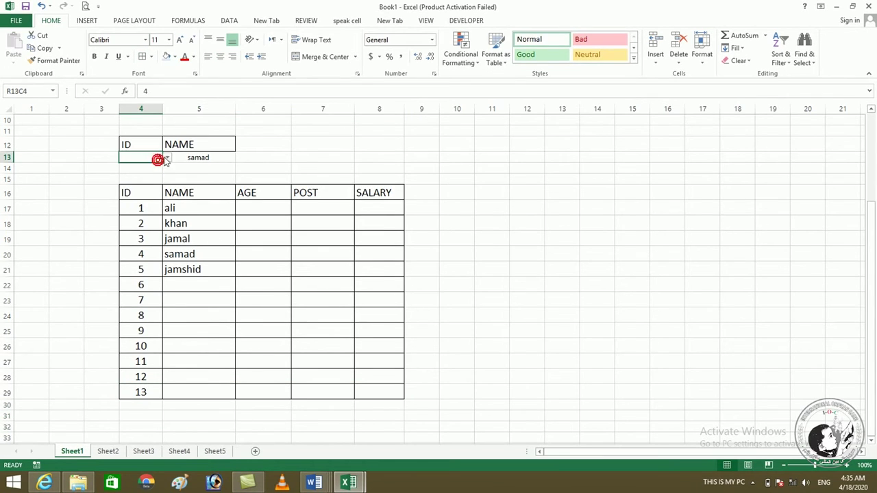
pyautogui.click(168, 158)
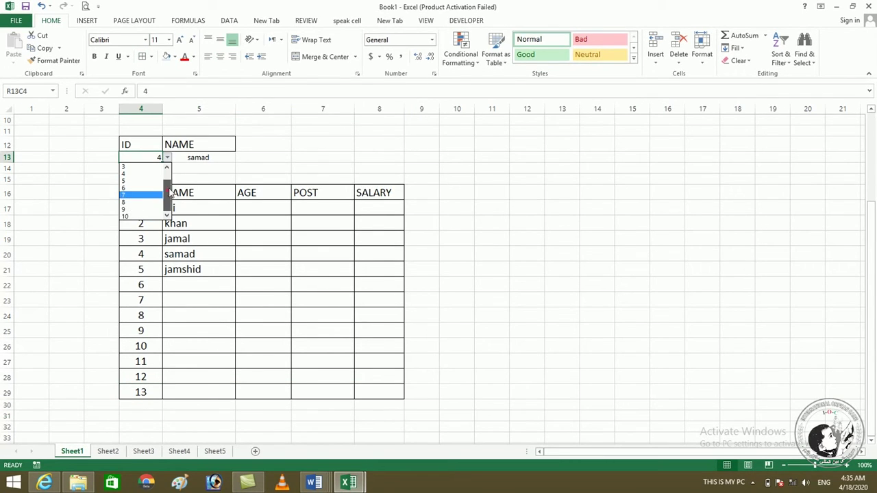
pyautogui.moveTo(165, 199); pyautogui.dragTo(166, 178)
pyautogui.click(211, 293)
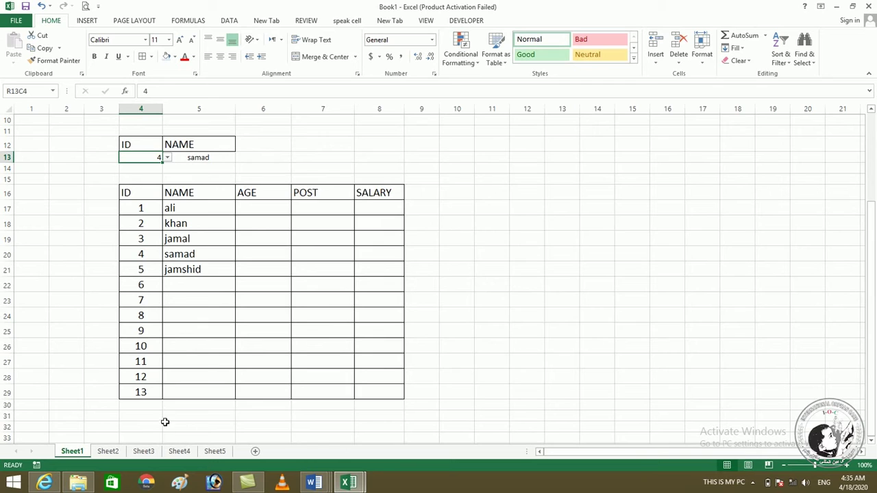
# Format Sheet2's F14:J26 ID-to-SALARY block as a Medium orange table with headers.
pyautogui.click(108, 452)
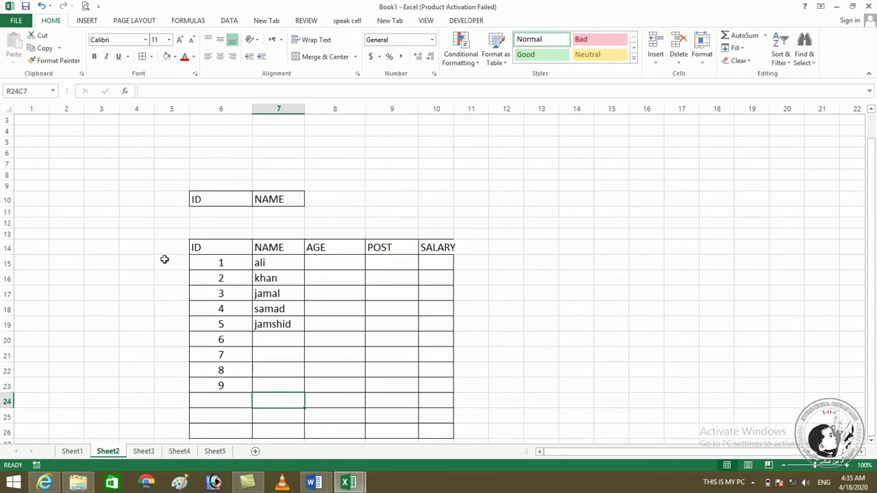
pyautogui.moveTo(196, 250)
pyautogui.mouseDown()
pyautogui.moveTo(455, 418)
pyautogui.moveTo(445, 432)
pyautogui.mouseUp()
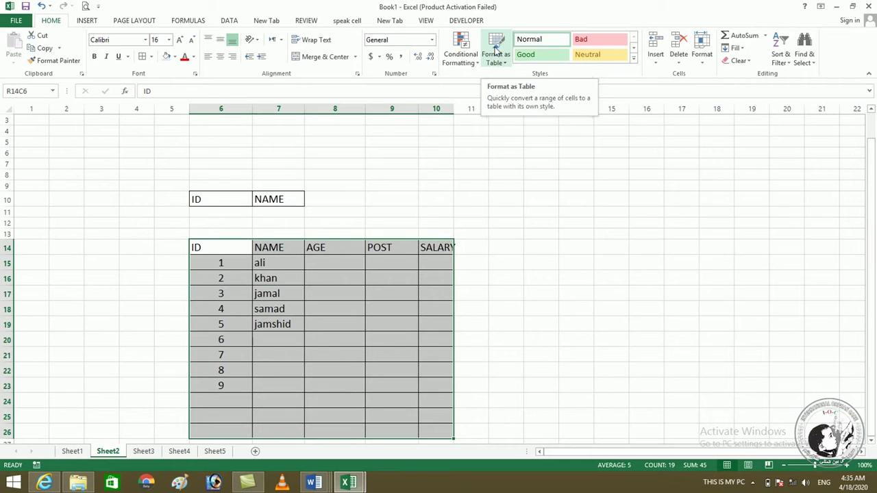
pyautogui.click(496, 51)
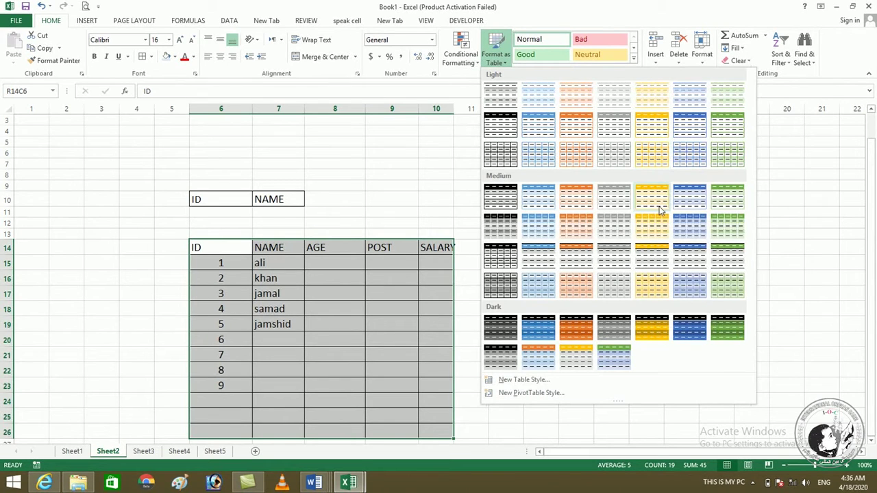
pyautogui.click(566, 197)
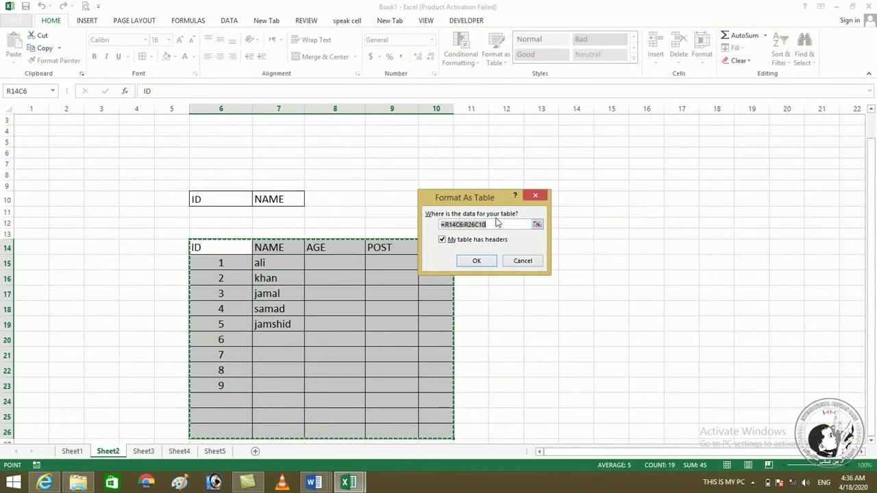
pyautogui.moveTo(464, 198); pyautogui.dragTo(437, 187)
pyautogui.click(415, 229)
pyautogui.click(414, 229)
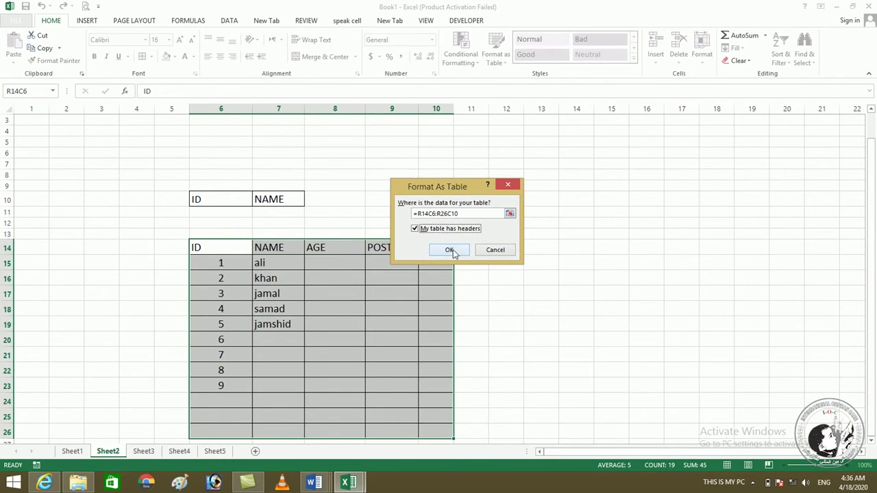
pyautogui.click(449, 250)
pyautogui.click(549, 280)
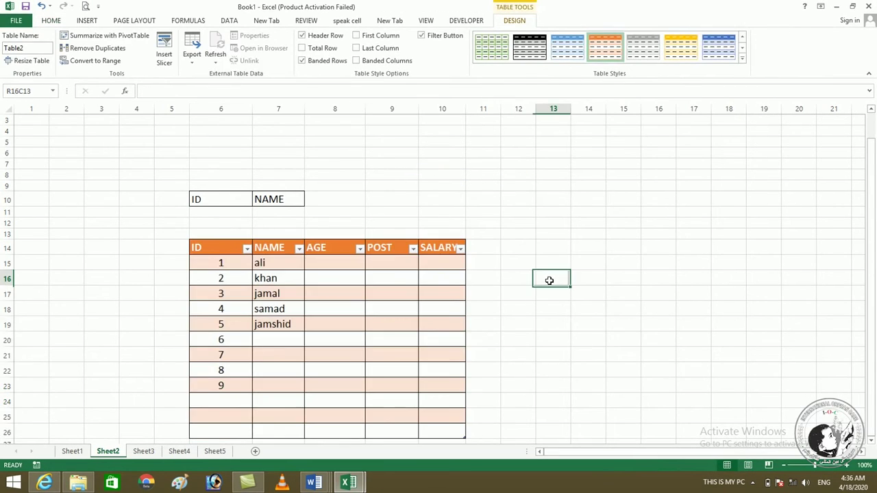
# Continue the table's ID series from 8 and 9 down to 12.
pyautogui.moveTo(874, 178)
pyautogui.mouseDown()
pyautogui.moveTo(875, 215)
pyautogui.moveTo(391, 405)
pyautogui.mouseUp()
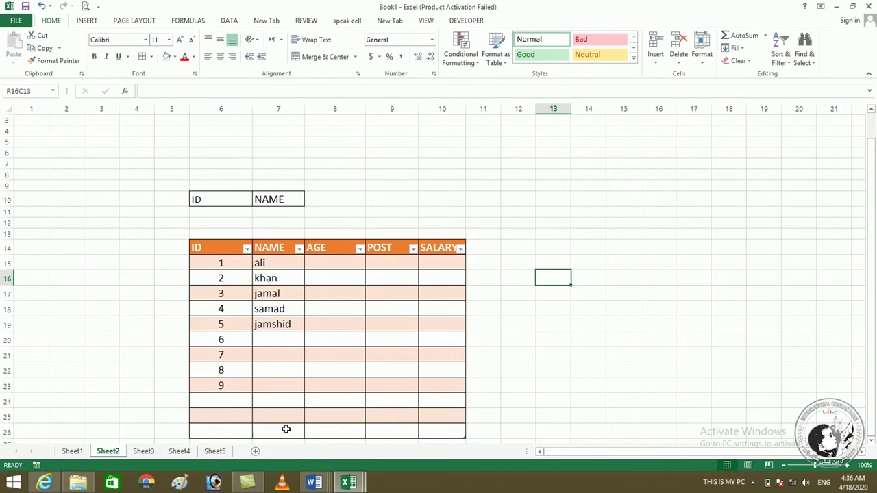
pyautogui.scroll(-2, 867, 447)
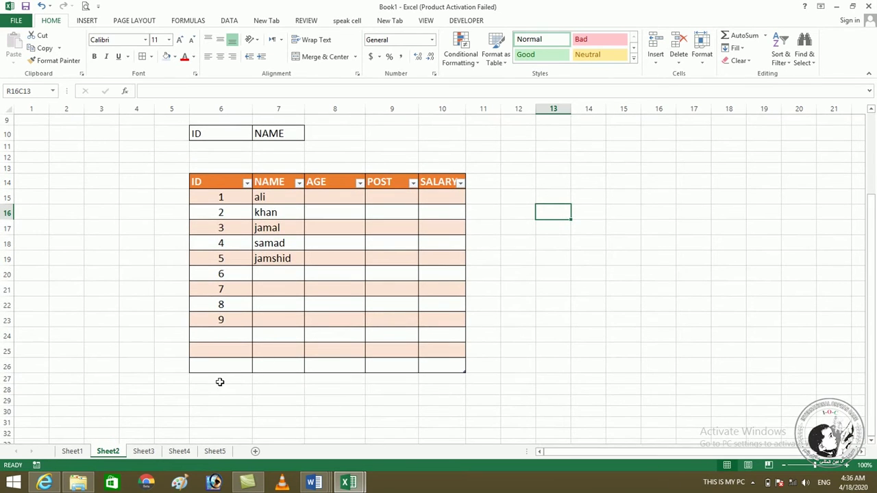
pyautogui.click(218, 381)
pyautogui.moveTo(362, 483)
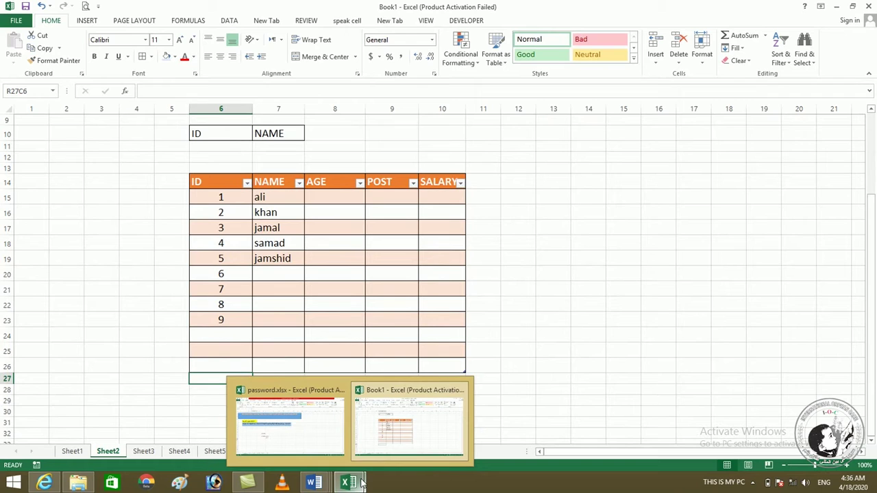
pyautogui.click(222, 334)
pyautogui.moveTo(224, 304)
pyautogui.mouseDown()
pyautogui.moveTo(221, 319)
pyautogui.moveTo(244, 369)
pyautogui.mouseUp()
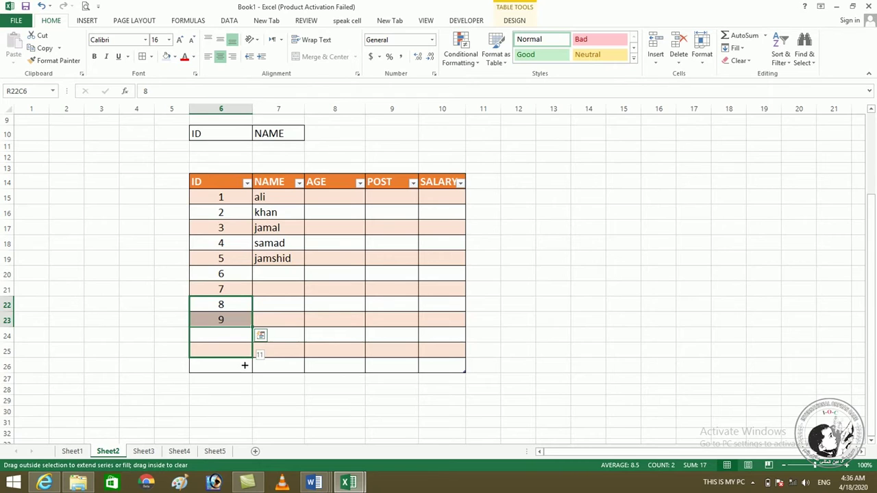
pyautogui.click(248, 417)
# Type IDs 13 and 14 below the table's last ID to extend it.
pyautogui.click(217, 378)
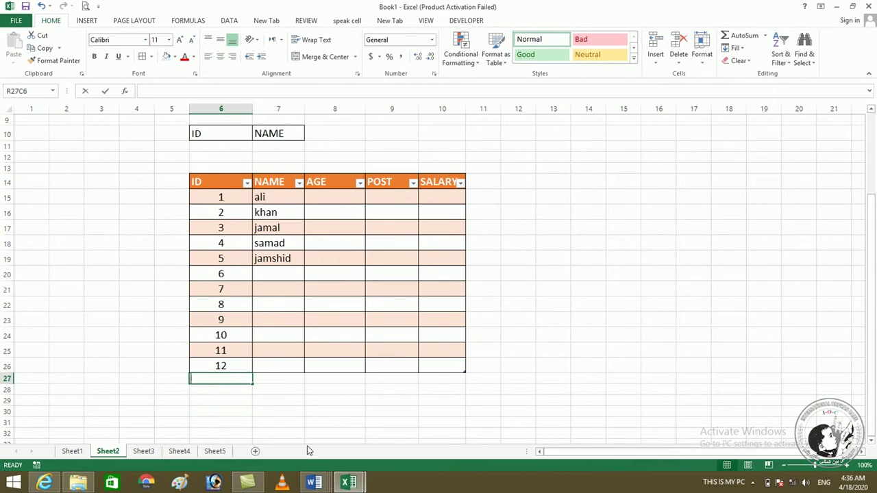
pyautogui.write('13')
pyautogui.click(233, 409)
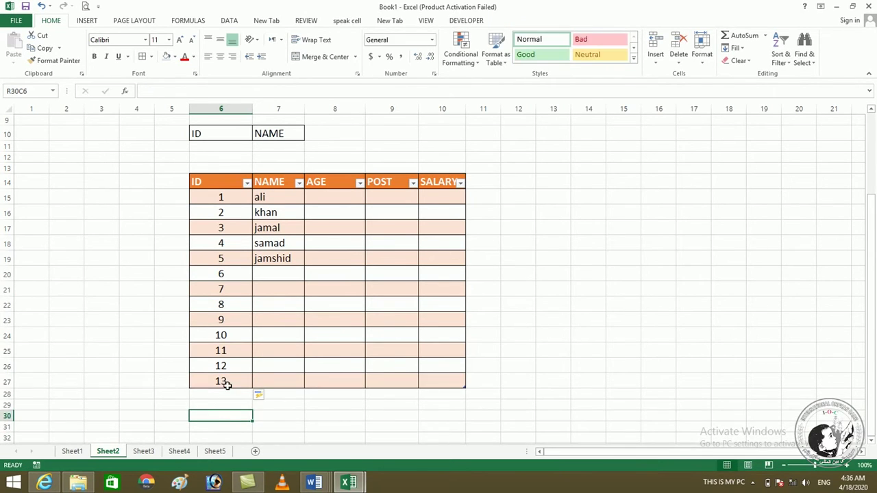
pyautogui.click(213, 394)
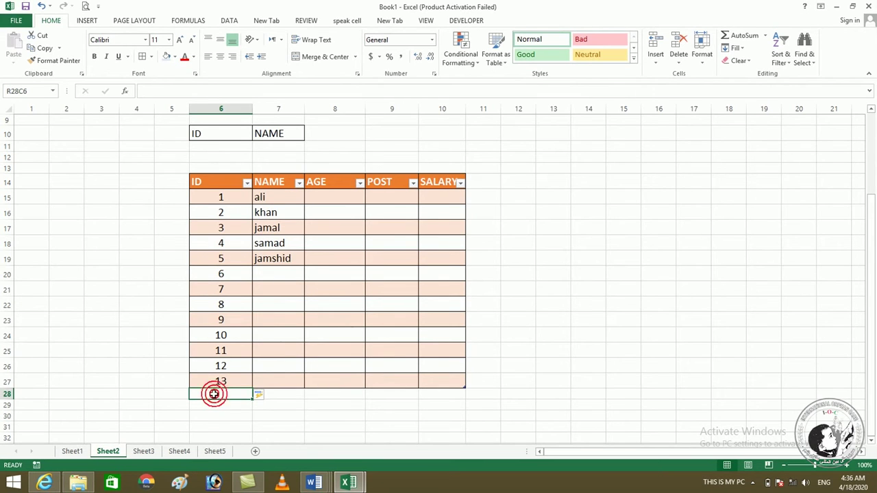
pyautogui.write('14')
pyautogui.click(222, 417)
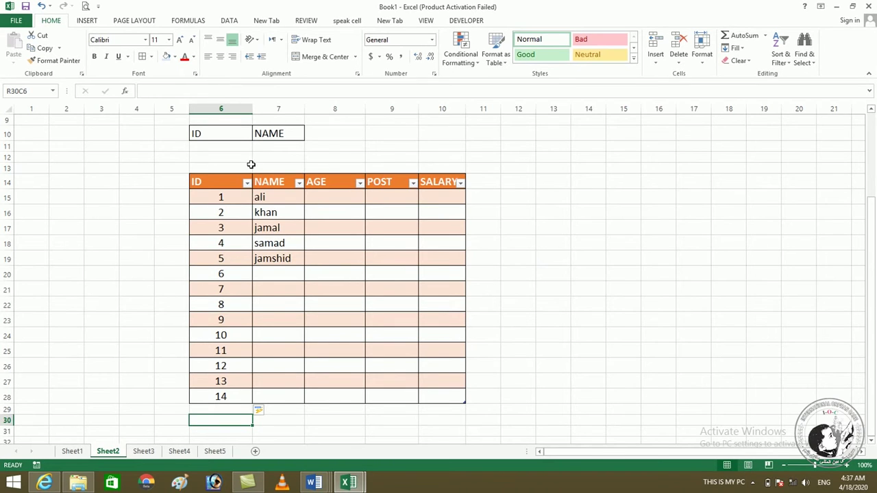
pyautogui.click(229, 148)
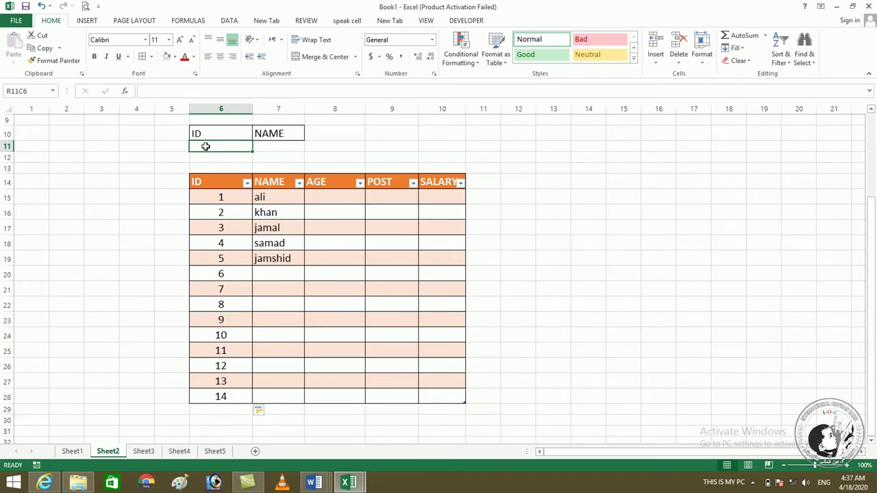
# Give the cell under ID a List data validation sourced from the table's IDs, rows 15–28.
pyautogui.click(229, 20)
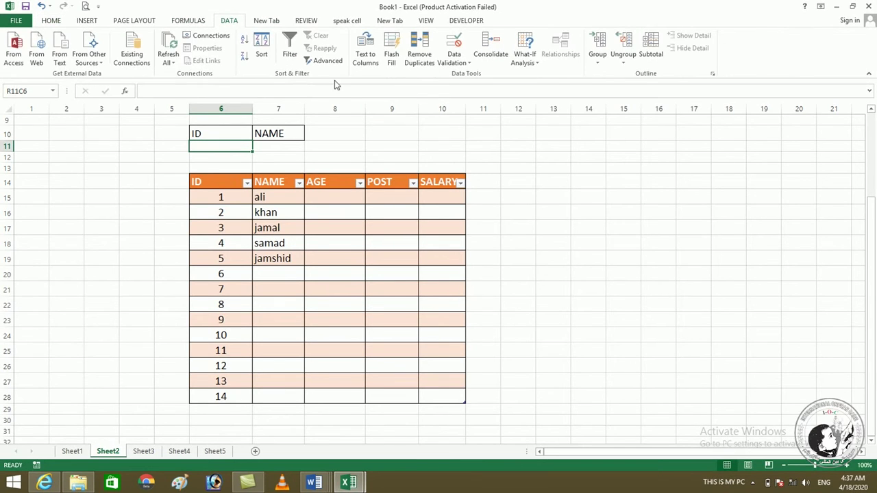
pyautogui.click(469, 63)
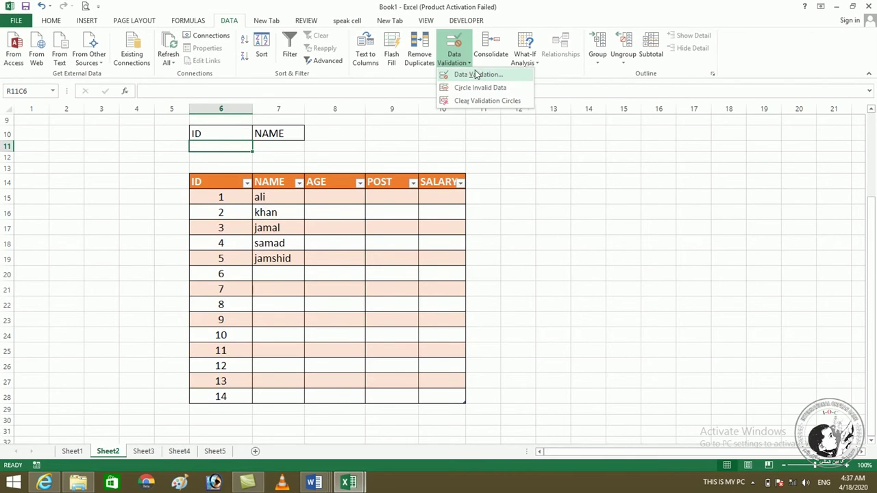
pyautogui.click(472, 74)
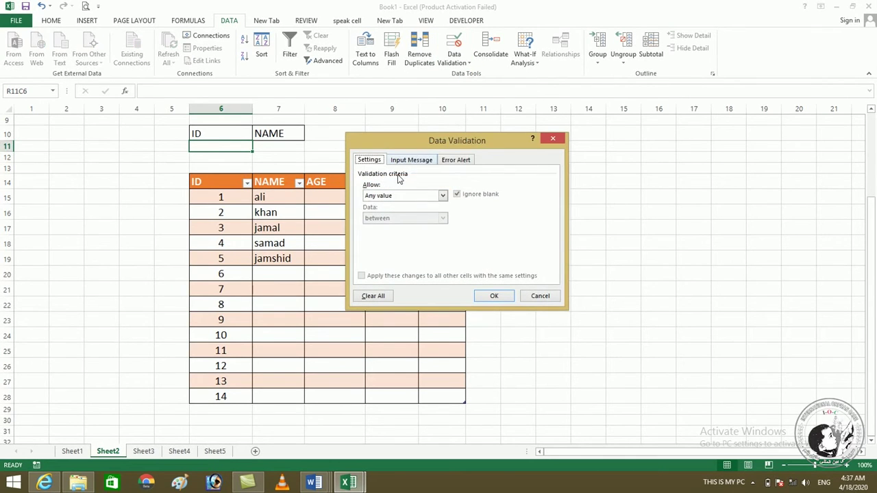
pyautogui.click(443, 195)
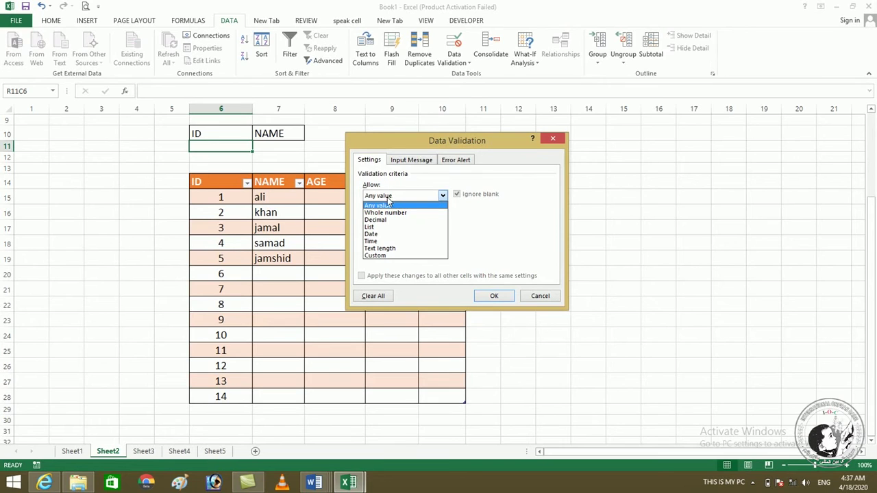
pyautogui.click(388, 227)
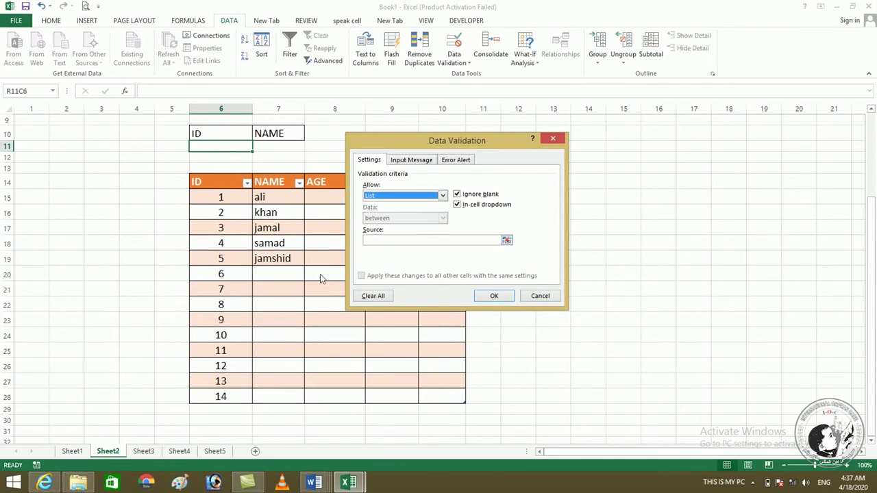
pyautogui.click(381, 240)
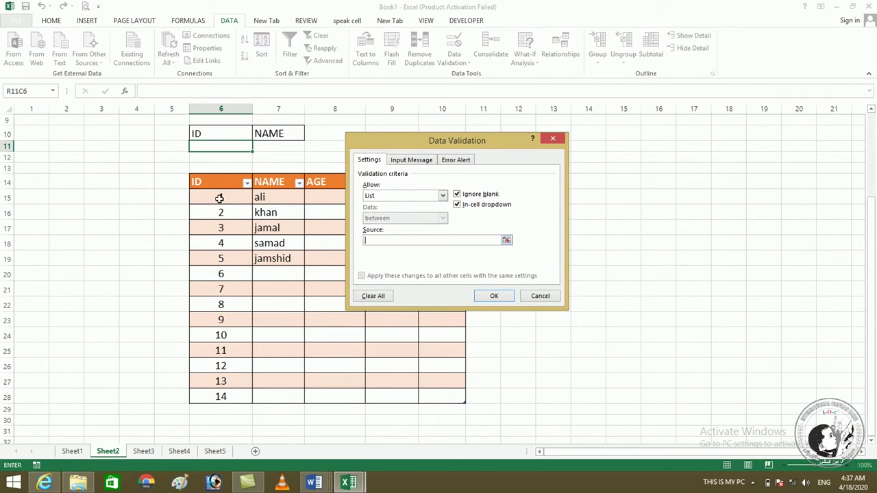
pyautogui.moveTo(213, 198); pyautogui.dragTo(224, 397)
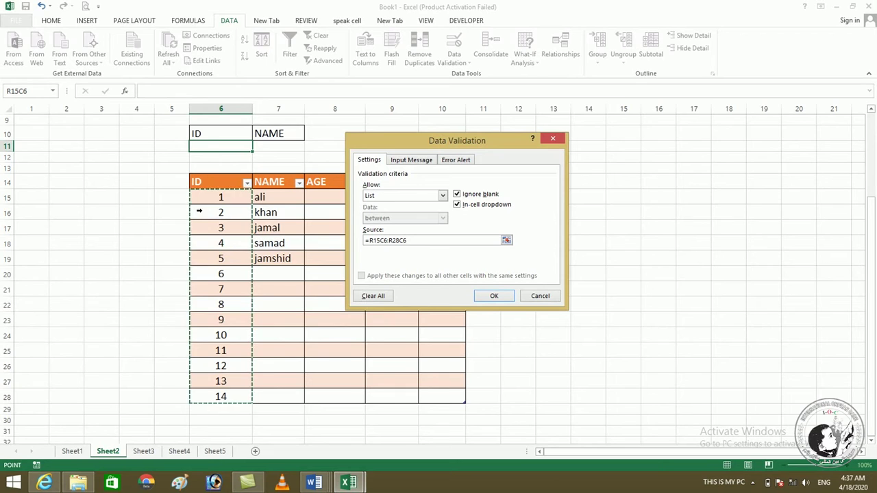
pyautogui.click(490, 295)
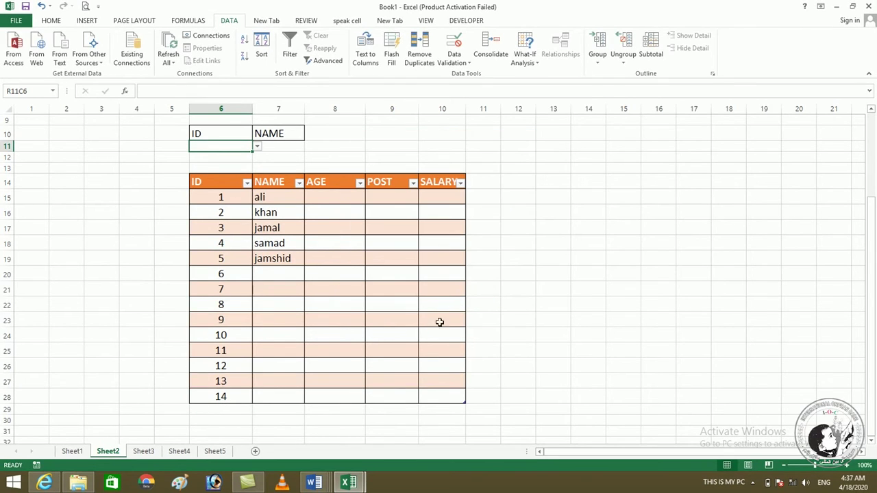
pyautogui.click(257, 148)
pyautogui.moveTo(258, 177); pyautogui.dragTo(258, 195)
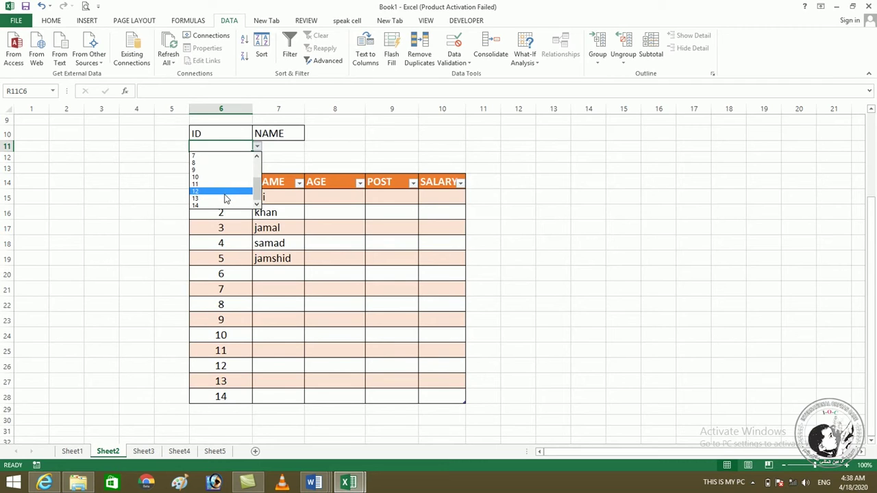
pyautogui.click(72, 453)
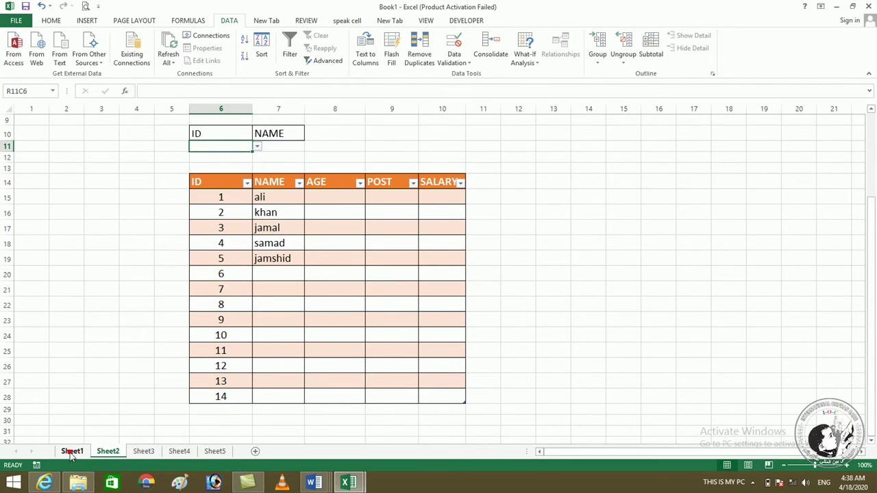
pyautogui.click(71, 453)
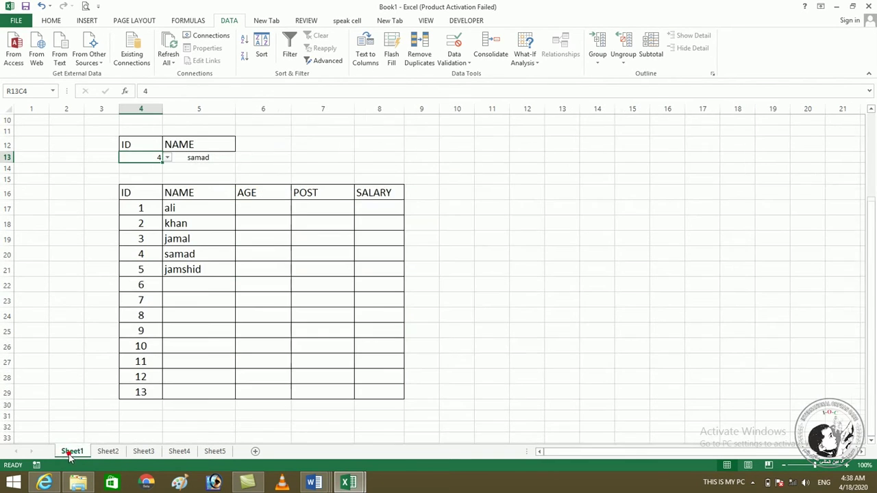
pyautogui.click(168, 157)
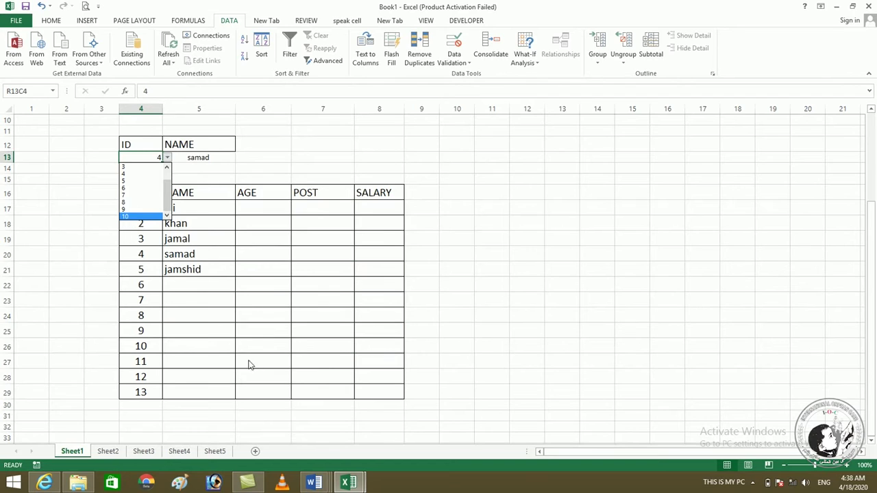
pyautogui.press('Escape')
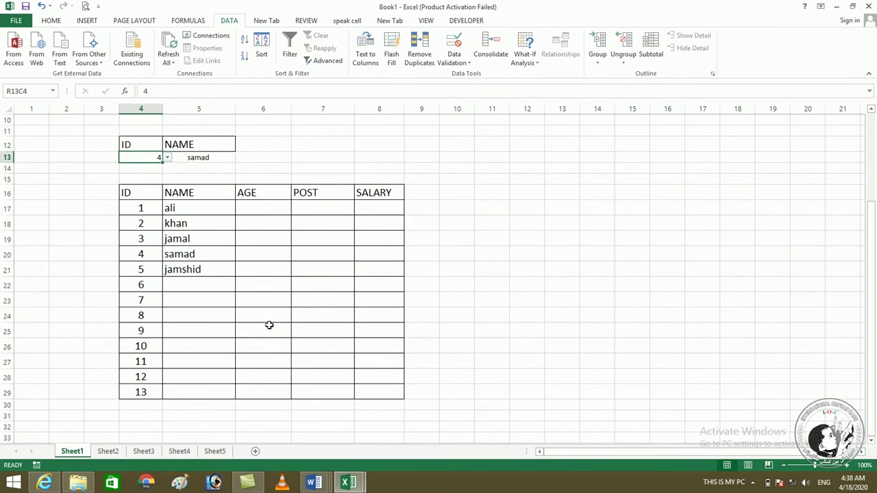
pyautogui.click(108, 451)
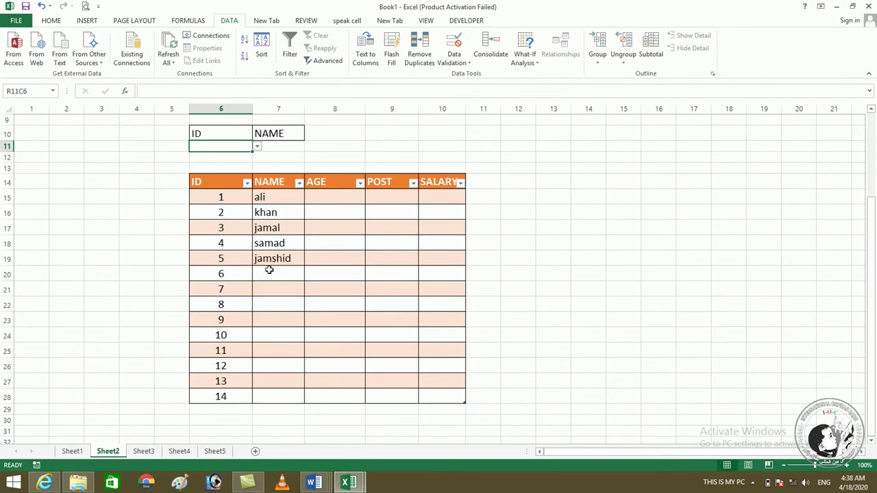
# Enter ID 15 below ID 14 in the orange table.
pyautogui.click(229, 412)
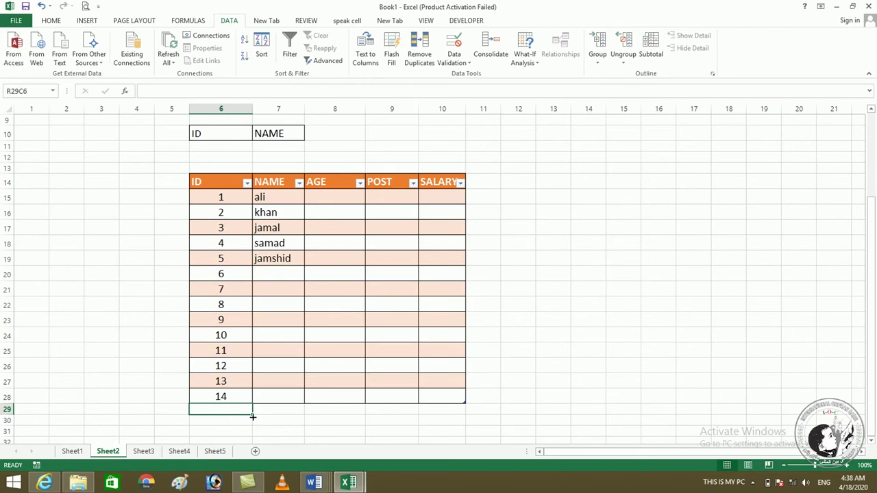
pyautogui.write('15')
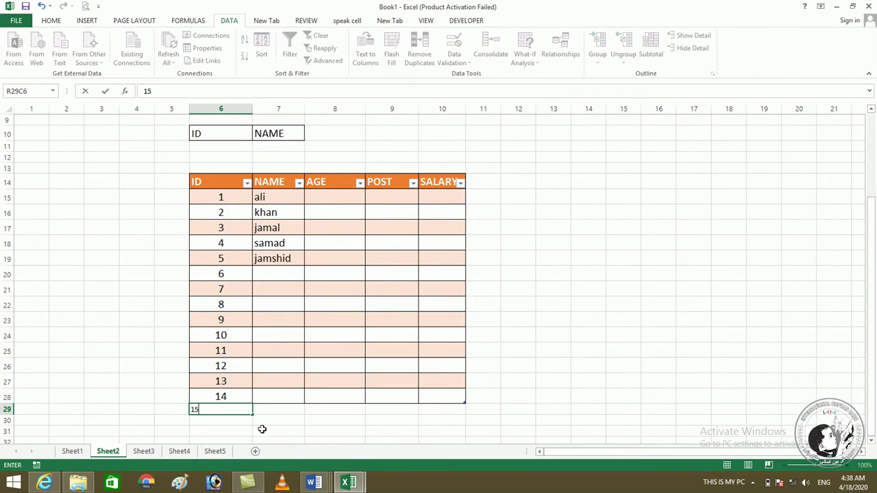
pyautogui.click(260, 434)
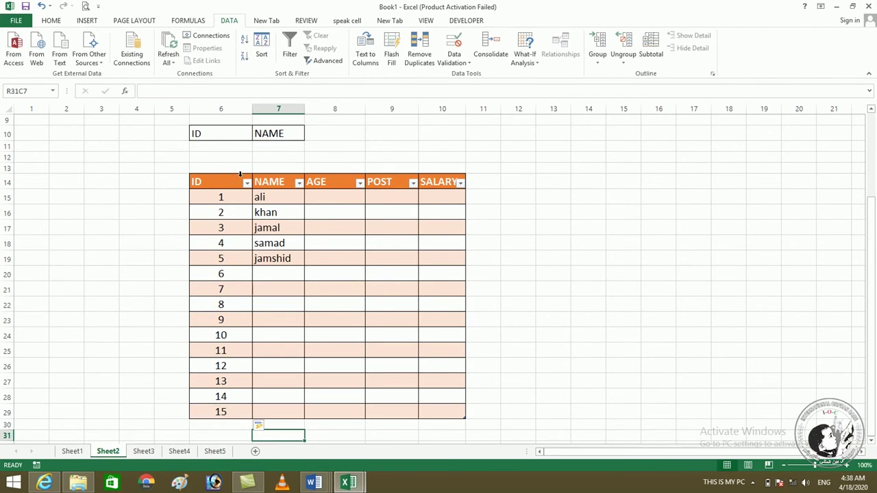
# Confirm 15 now appears in the ID dropdown, closing it without choosing.
pyautogui.click(236, 139)
pyautogui.click(241, 146)
pyautogui.click(258, 146)
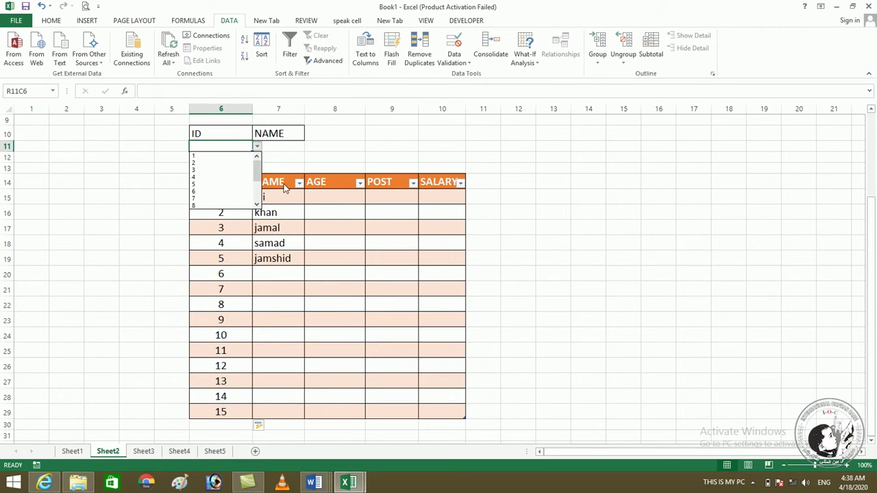
pyautogui.moveTo(257, 173); pyautogui.dragTo(257, 193)
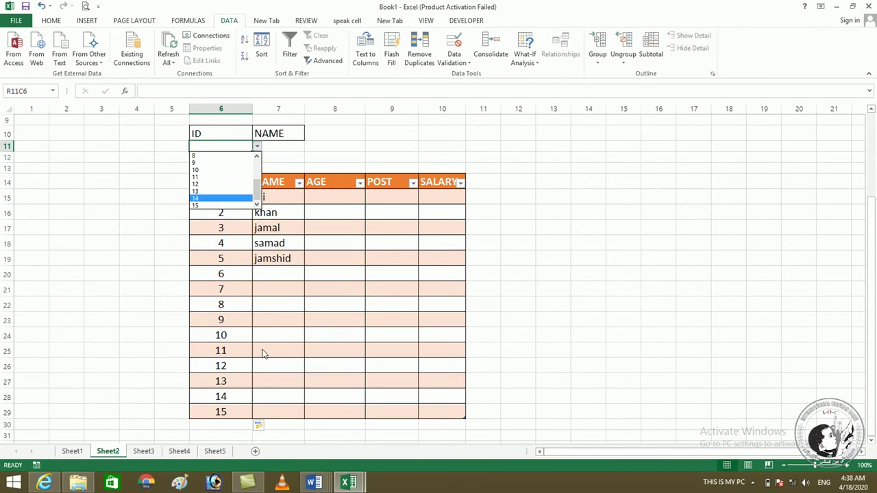
pyautogui.press('Escape')
pyautogui.click(475, 182)
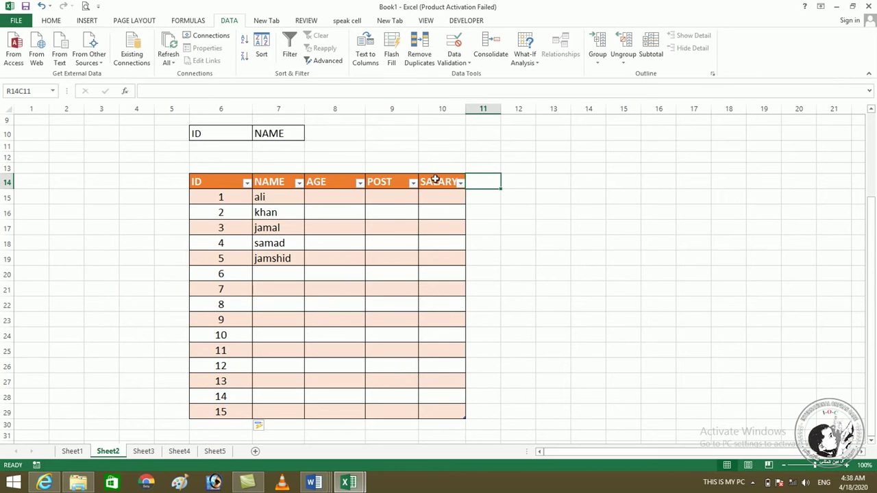
pyautogui.click(434, 180)
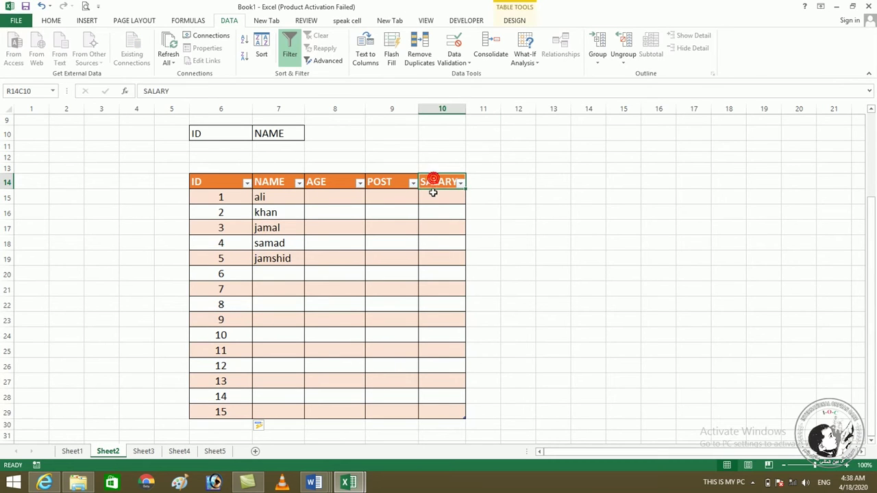
# Add a 'phone' header in the cell right of SALARY to extend the table.
pyautogui.click(482, 182)
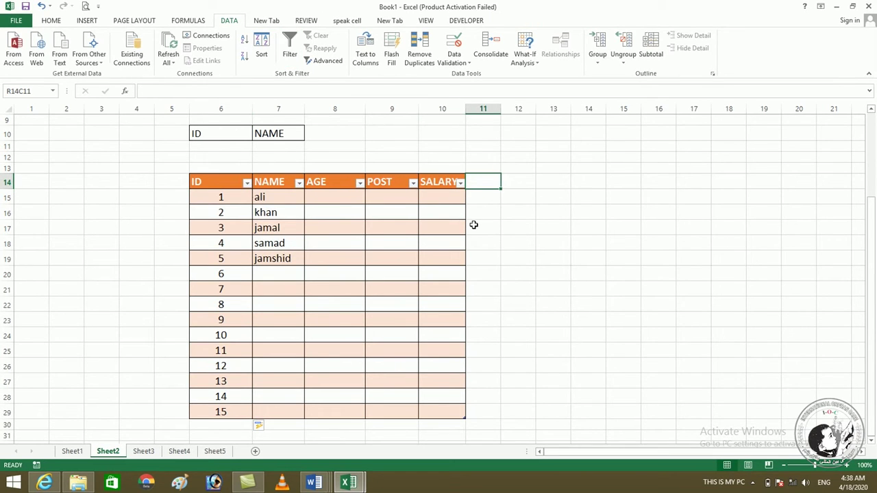
pyautogui.write('phone')
pyautogui.press('Tab')
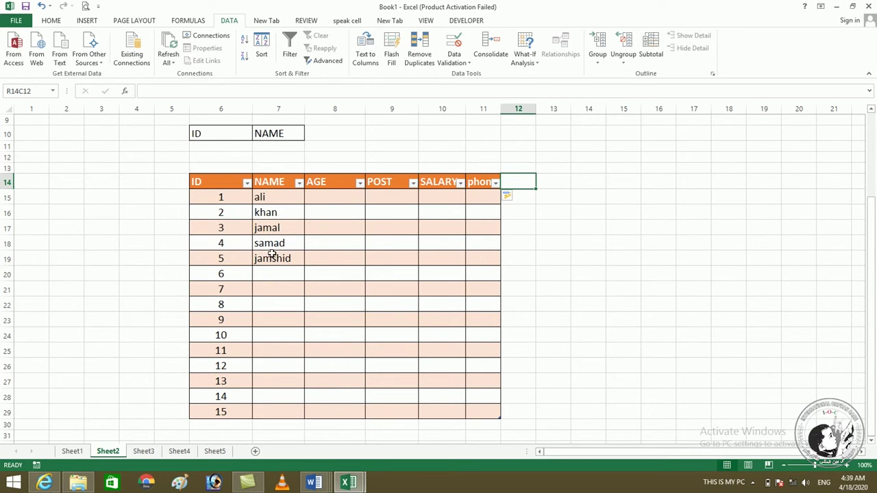
pyautogui.click(277, 147)
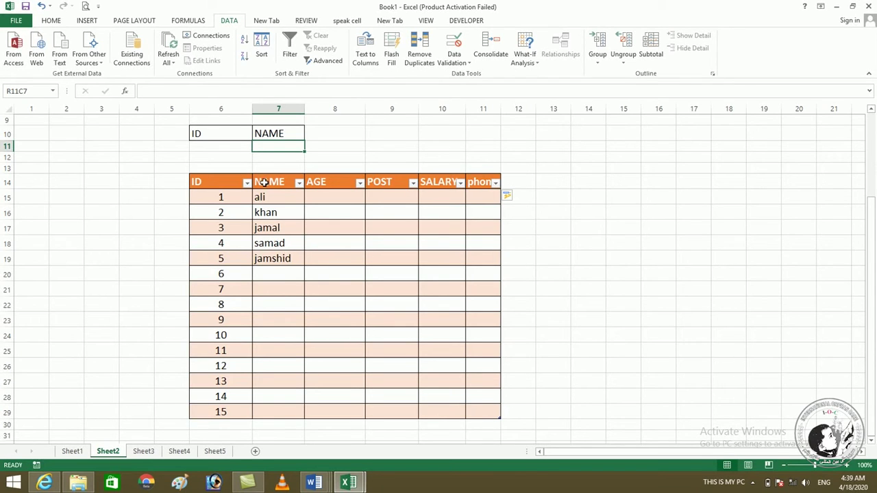
# Enter =VLOOKUP(RC[-1],Table2[#All],2,0) in the cell under NAME.
pyautogui.click(267, 160)
pyautogui.click(263, 144)
pyautogui.press('F2')
pyautogui.write('=vlo')
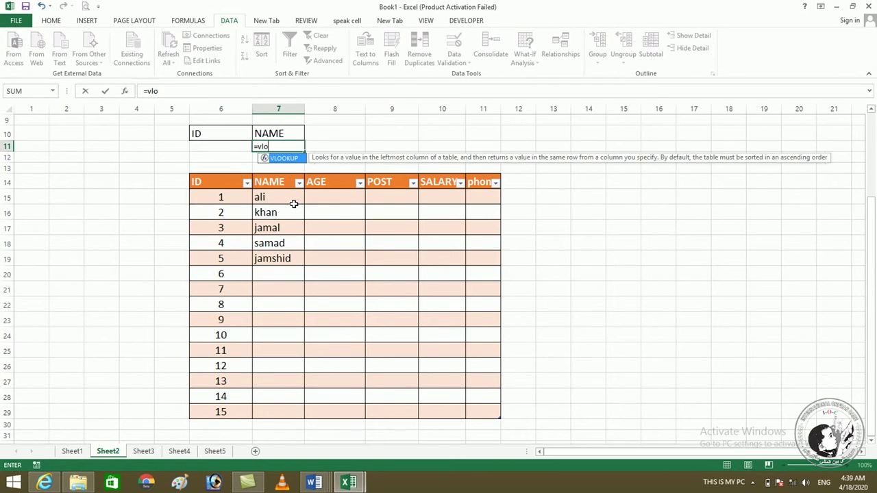
pyautogui.press('Tab')
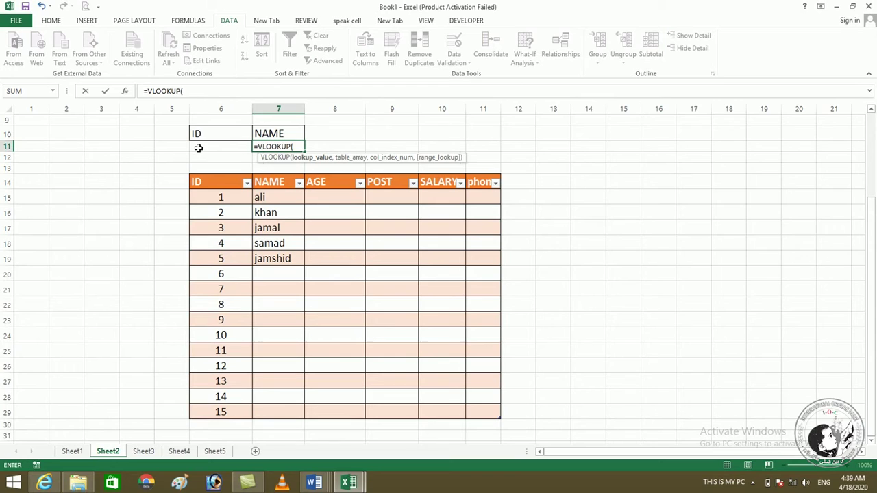
pyautogui.click(198, 147)
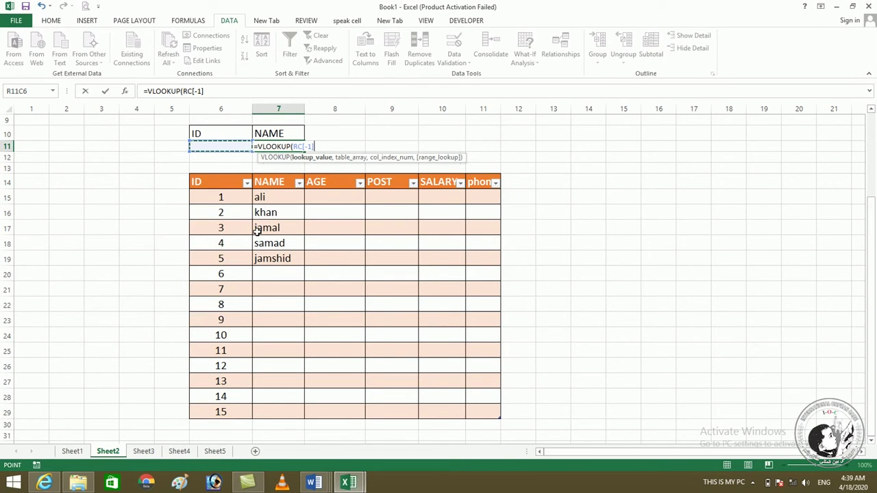
pyautogui.write(',')
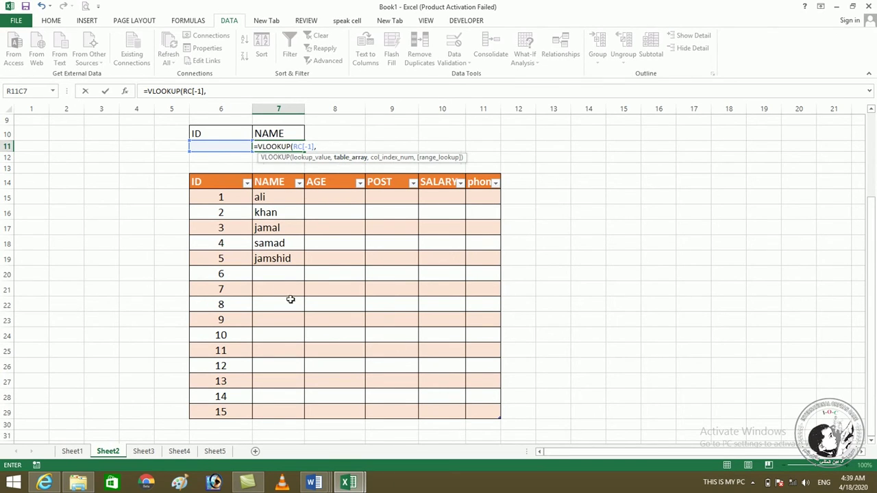
pyautogui.moveTo(205, 181)
pyautogui.mouseDown()
pyautogui.moveTo(299, 267)
pyautogui.moveTo(499, 404)
pyautogui.mouseUp()
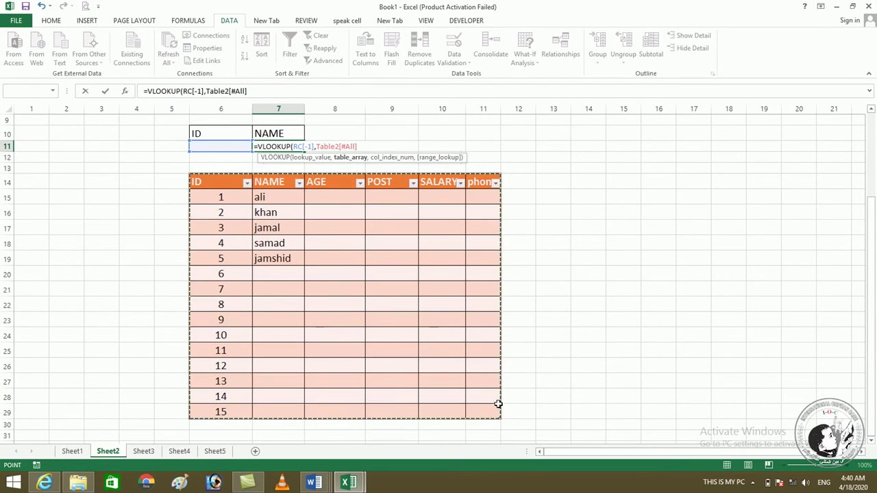
pyautogui.write(',2')
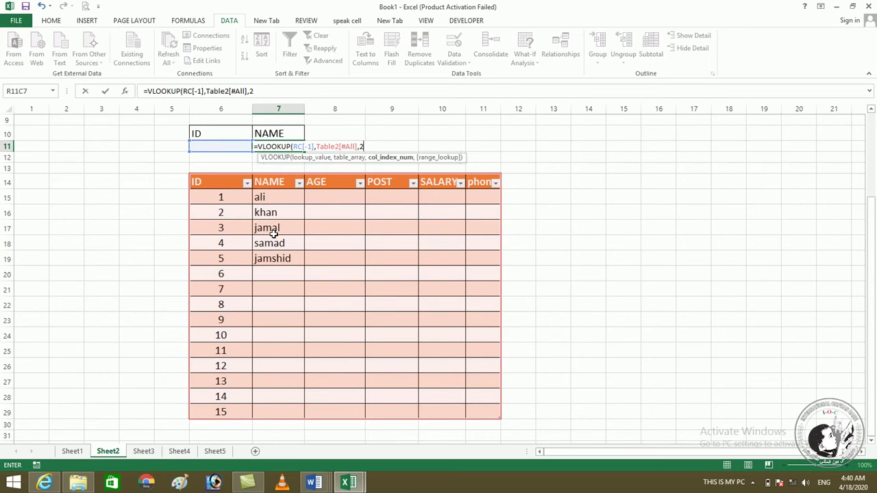
pyautogui.write(',0')
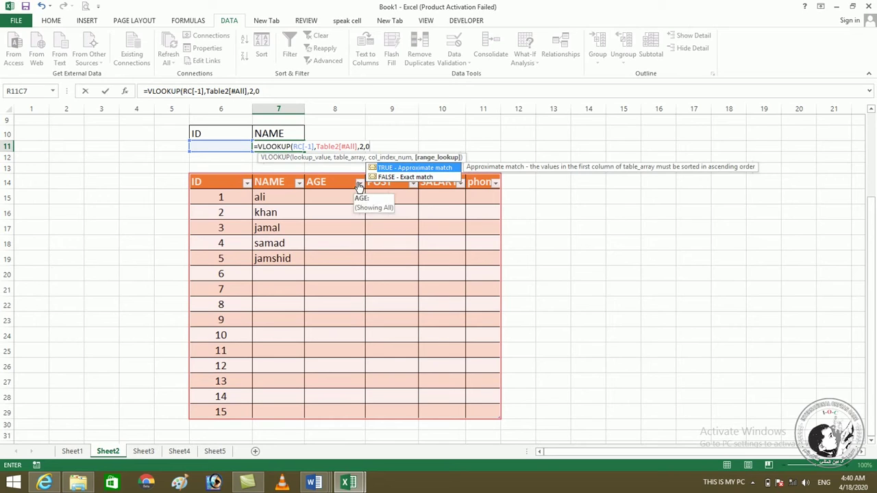
pyautogui.write(')')
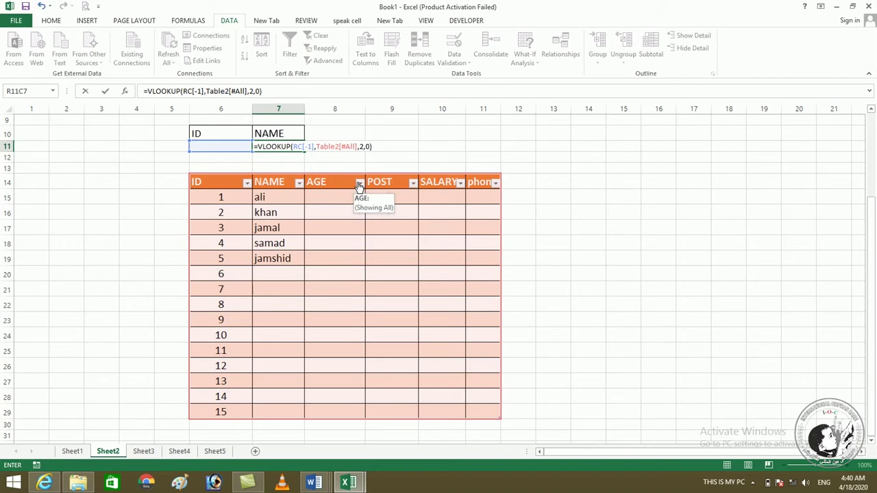
pyautogui.press('Return')
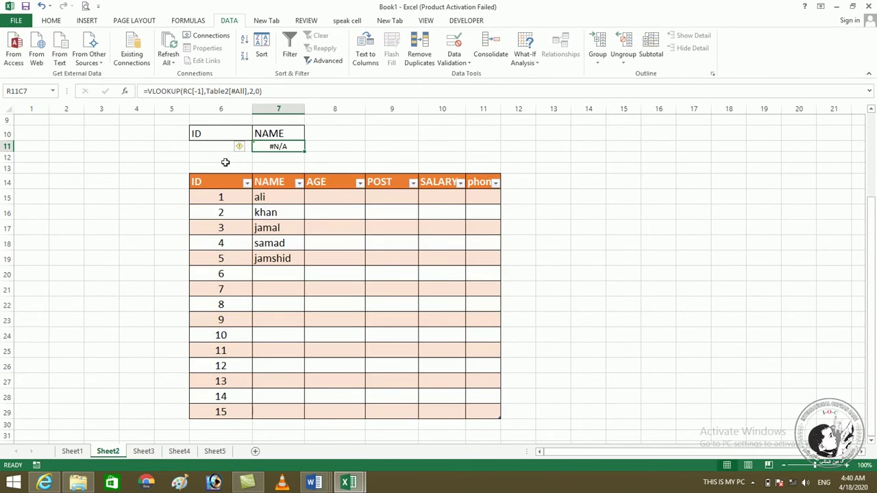
# Choose ID 1 from the dropdown and centre the NAME result cell.
pyautogui.click(218, 157)
pyautogui.click(231, 145)
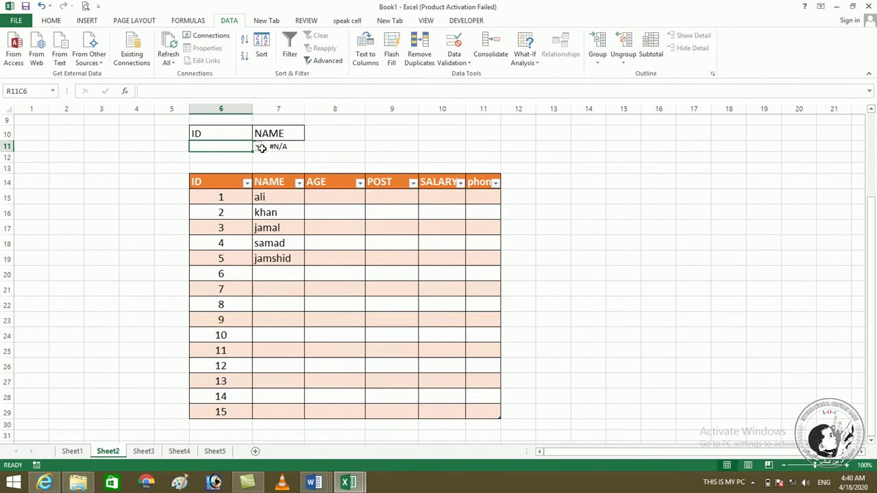
pyautogui.click(257, 147)
pyautogui.click(209, 157)
pyautogui.click(271, 147)
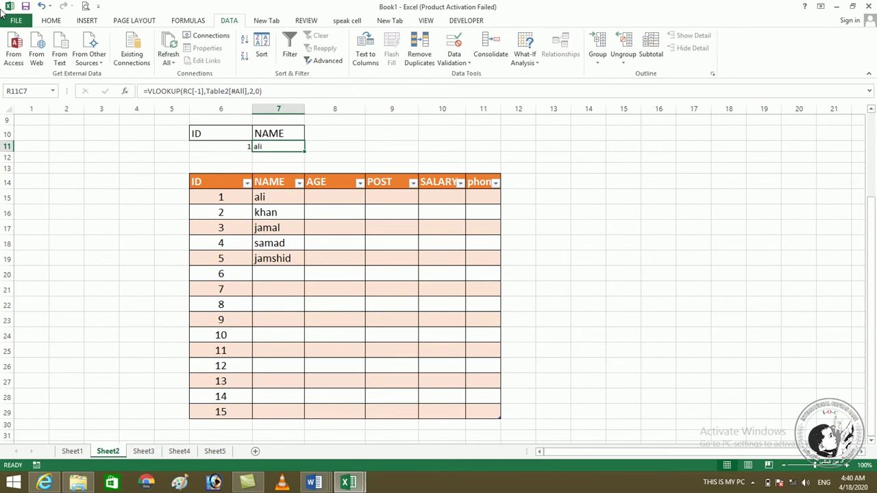
pyautogui.click(46, 22)
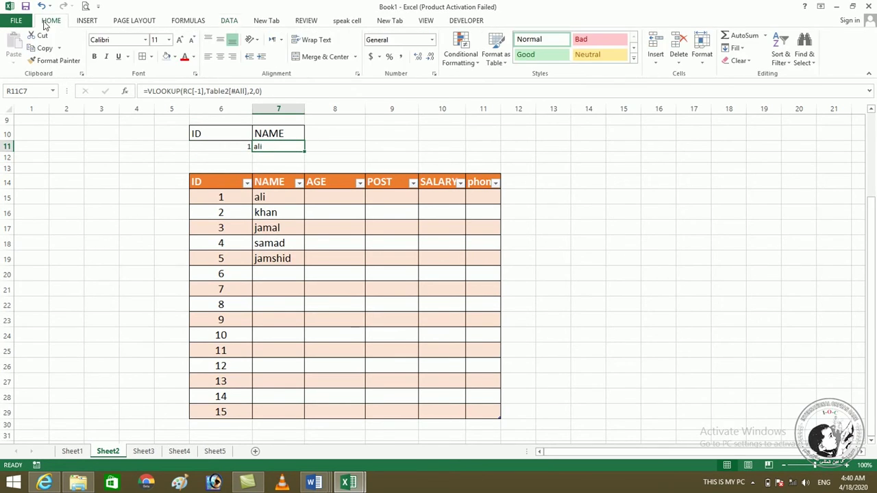
pyautogui.click(220, 56)
# Pick ID 3 from the dropdown so the NAME lookup returns jamal.
pyautogui.click(248, 148)
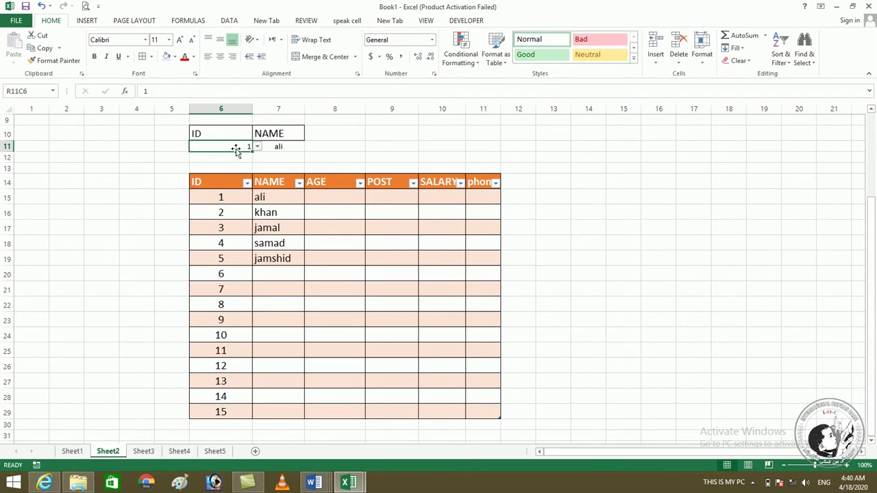
pyautogui.click(257, 147)
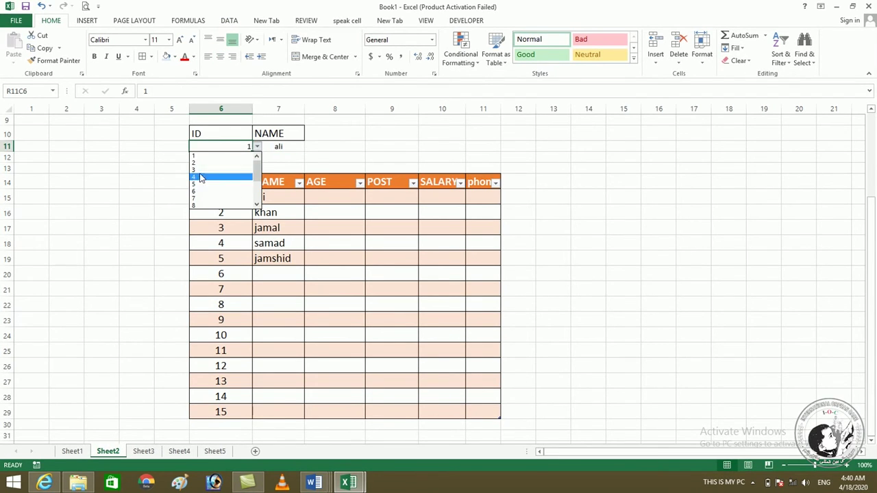
pyautogui.click(199, 171)
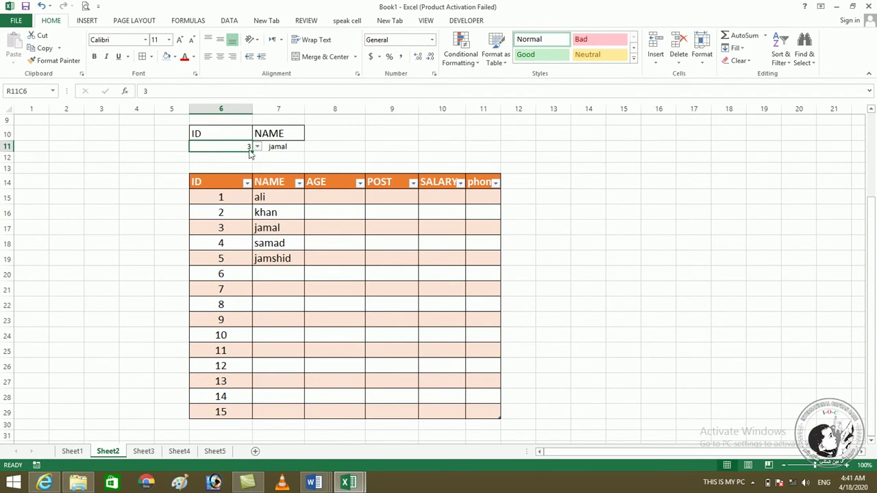
pyautogui.moveTo(223, 228)
pyautogui.mouseDown()
pyautogui.moveTo(270, 231)
pyautogui.moveTo(274, 244)
pyautogui.mouseUp()
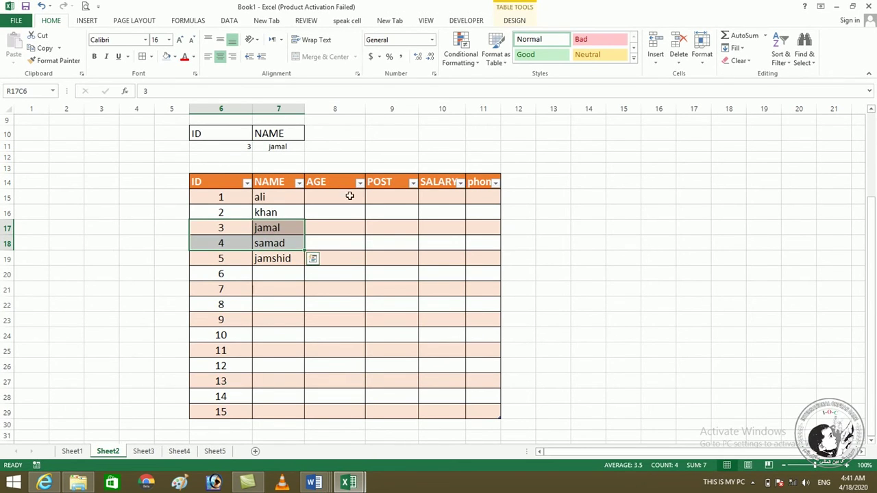
pyautogui.click(258, 274)
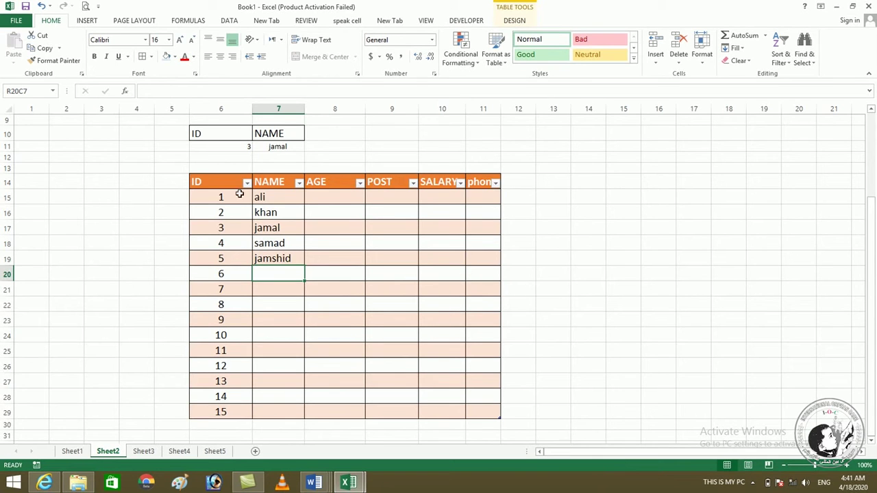
pyautogui.moveTo(222, 181)
pyautogui.mouseDown()
pyautogui.moveTo(479, 395)
pyautogui.moveTo(481, 409)
pyautogui.mouseUp()
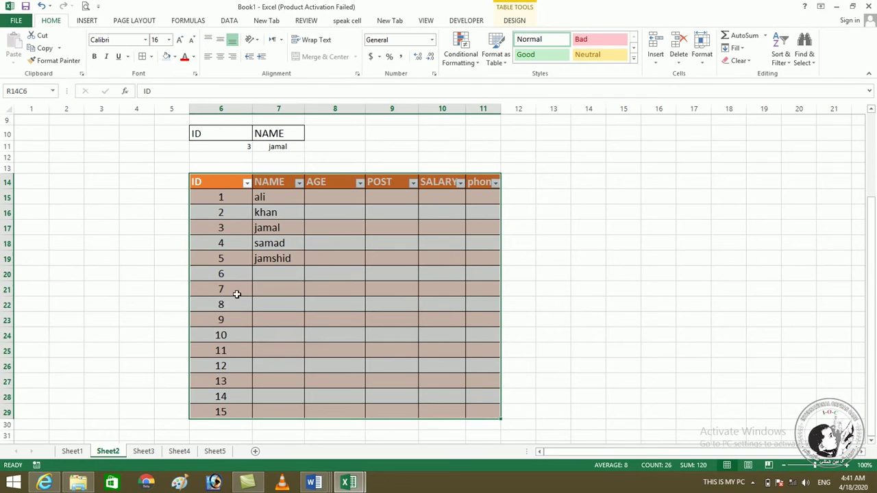
pyautogui.click(313, 300)
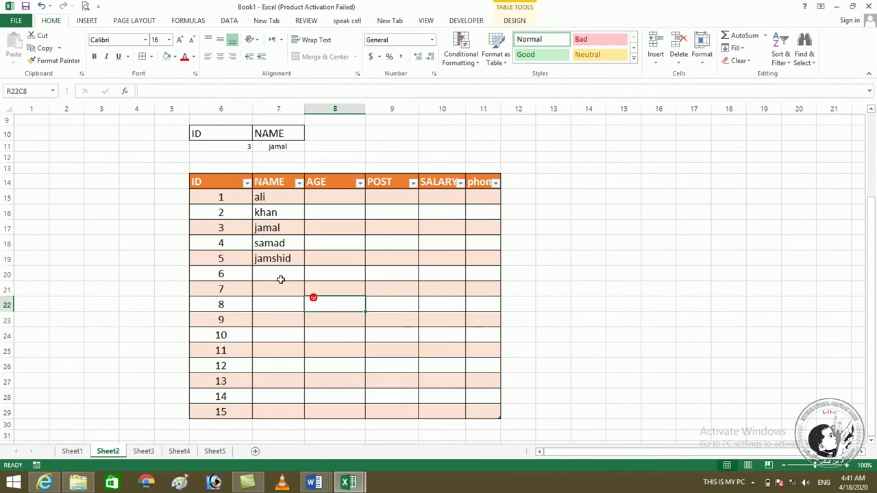
pyautogui.click(349, 349)
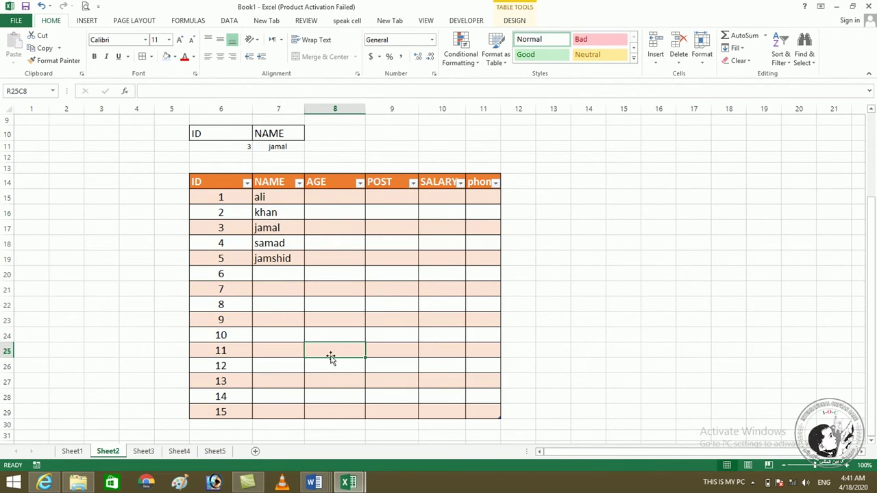
pyautogui.click(322, 325)
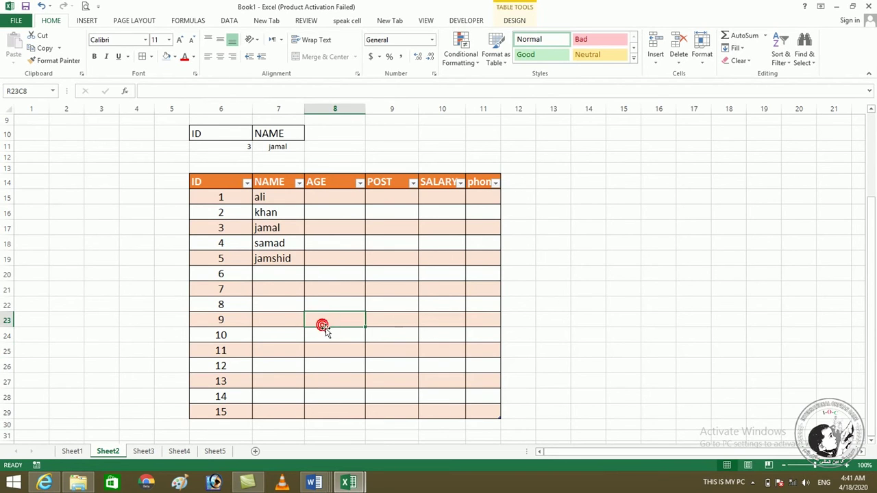
pyautogui.click(405, 325)
pyautogui.click(385, 328)
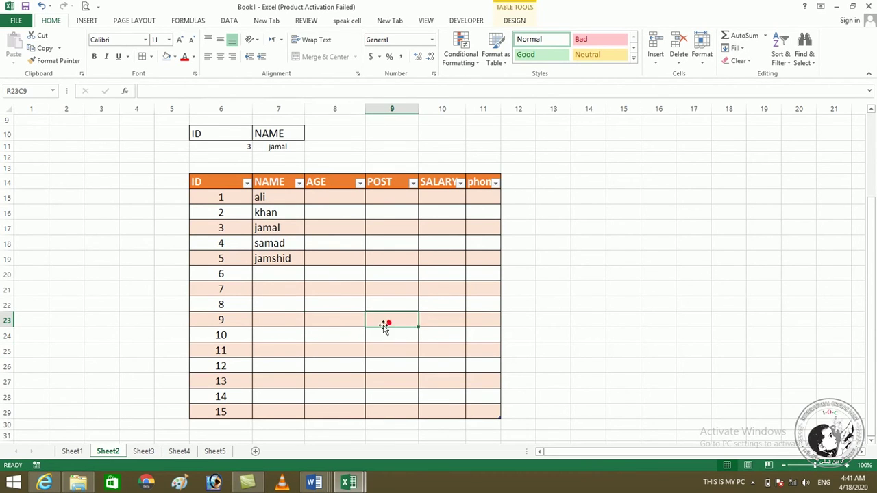
pyautogui.click(337, 327)
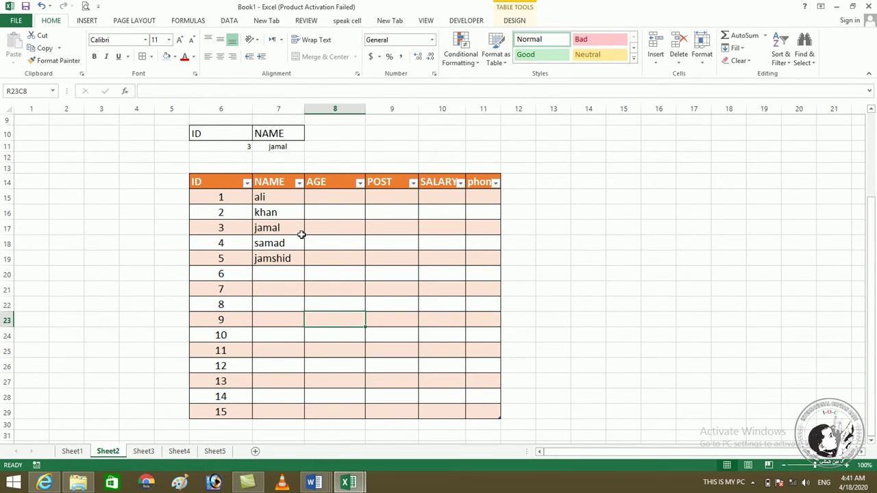
# Replace the name Table2 in the Table Design tab's Table Name box.
pyautogui.click(514, 22)
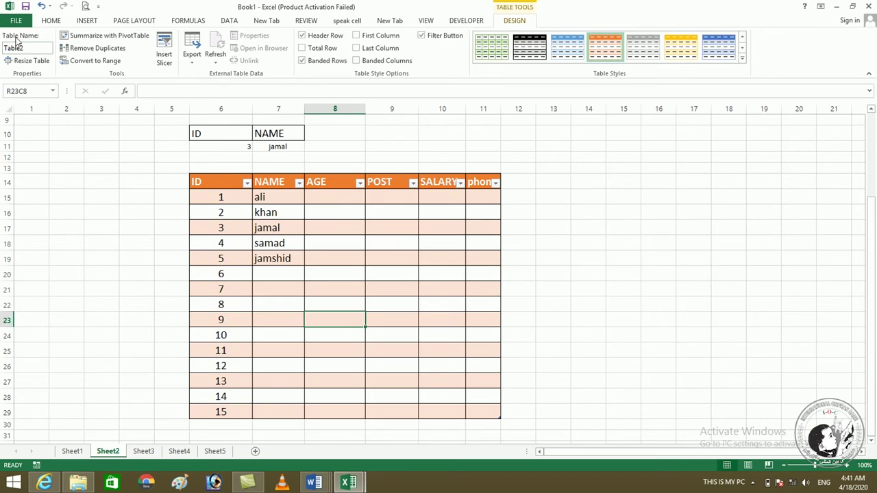
pyautogui.click(29, 48)
pyautogui.write('data')
# Select the table's ID and NAME entries across its rows.
pyautogui.moveTo(199, 183)
pyautogui.mouseDown()
pyautogui.moveTo(287, 245)
pyautogui.moveTo(393, 405)
pyautogui.mouseUp()
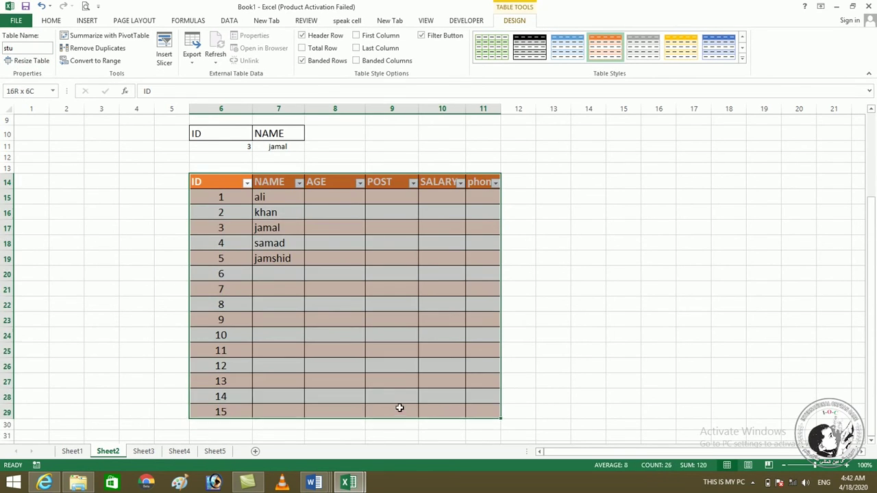
pyautogui.click(286, 240)
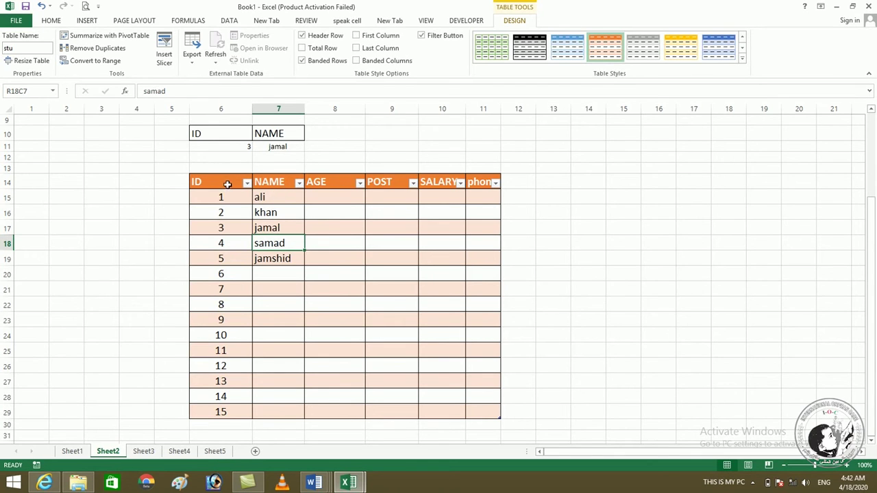
pyautogui.moveTo(210, 185)
pyautogui.mouseDown()
pyautogui.moveTo(329, 261)
pyautogui.moveTo(491, 411)
pyautogui.mouseUp()
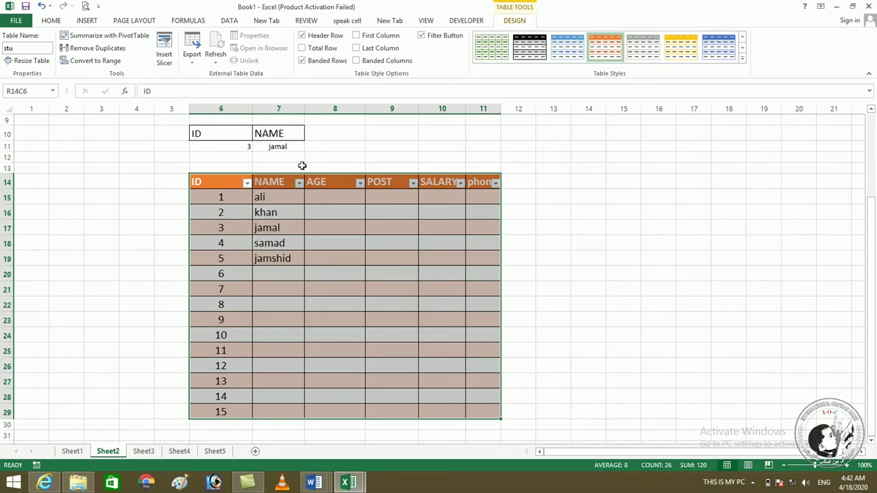
# Type an AGE heading in R10C8 beside NAME, then select the cell beneath it.
pyautogui.click(344, 289)
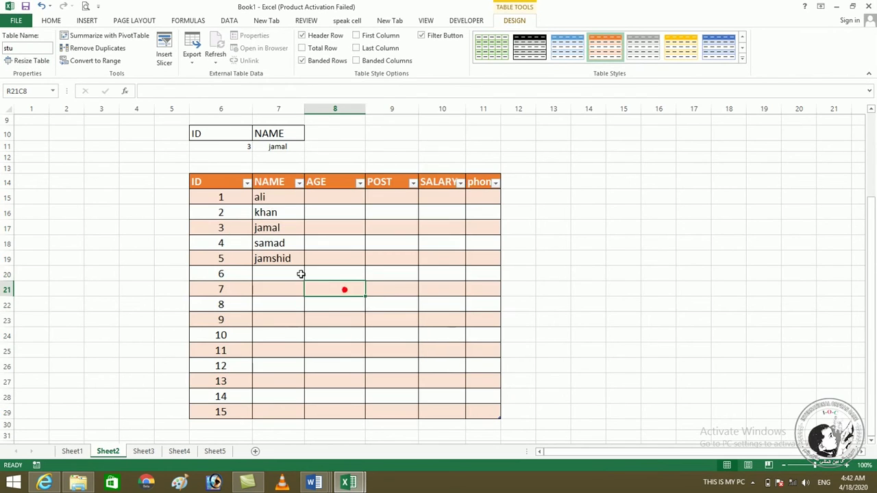
pyautogui.click(492, 265)
pyautogui.click(284, 258)
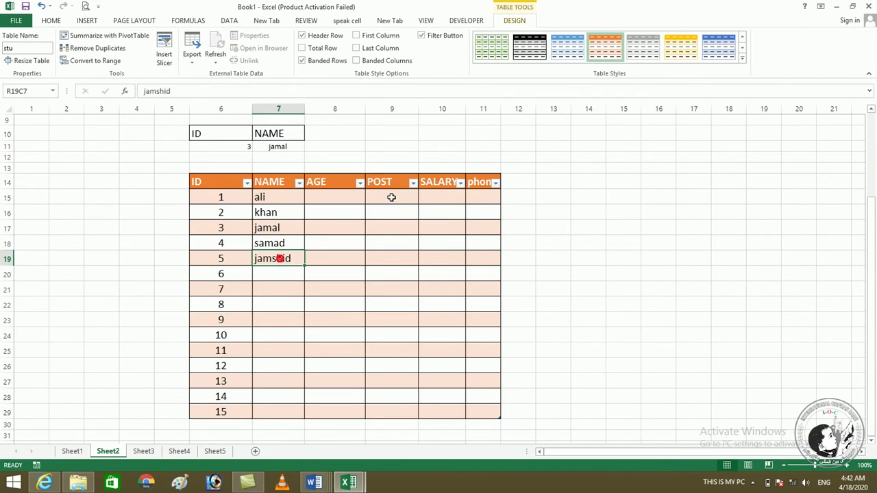
pyautogui.click(315, 134)
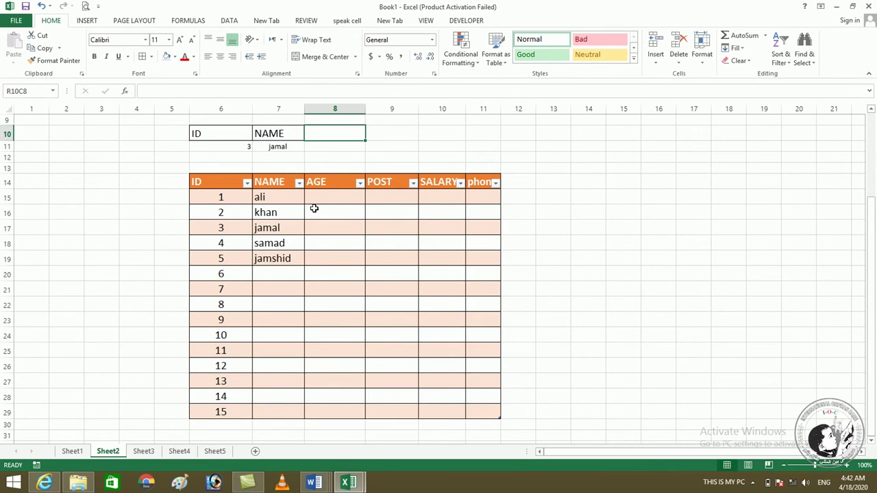
pyautogui.write('AGE')
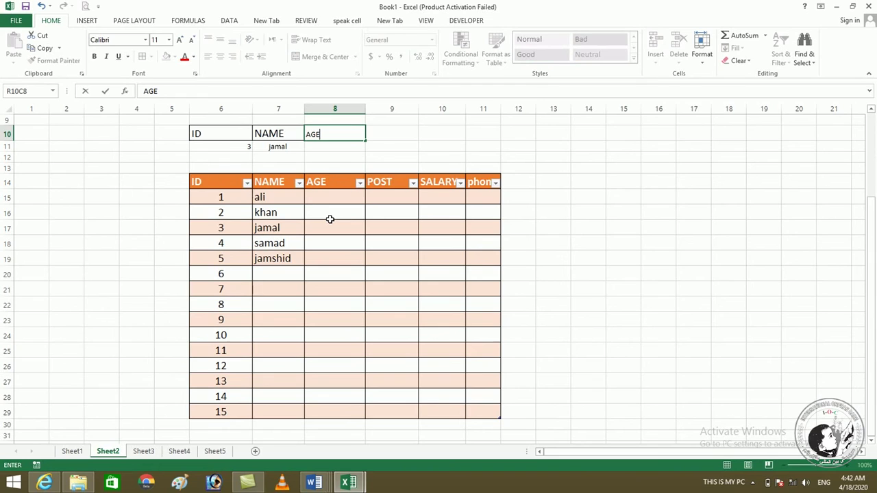
pyautogui.click(294, 244)
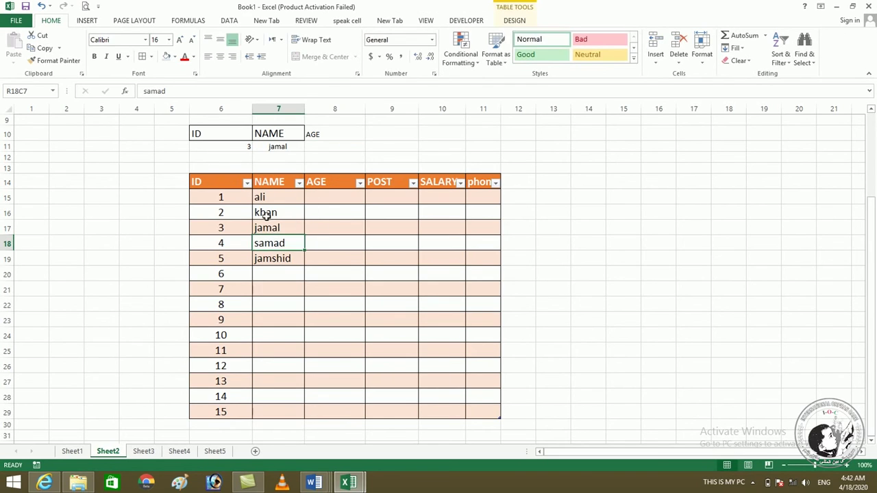
pyautogui.click(321, 148)
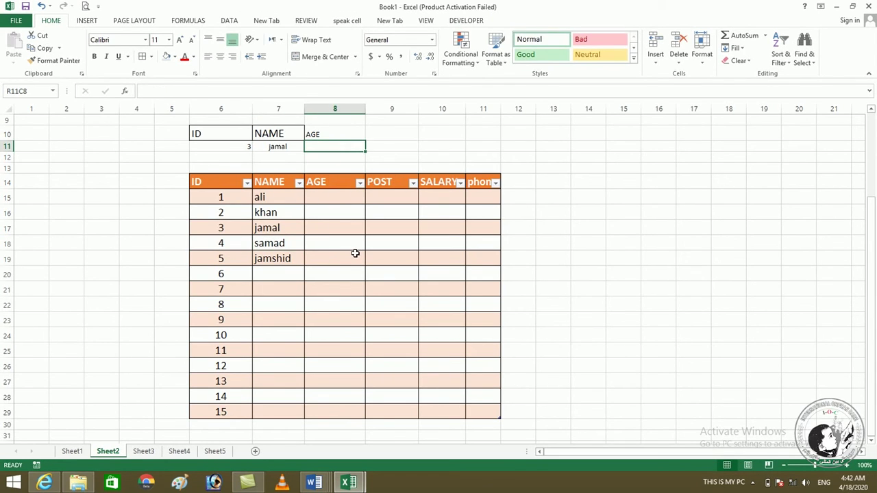
# Enter =VLOOKUP(RC[-2],stu,3,0) under AGE to return the chosen ID's age.
pyautogui.write('=')
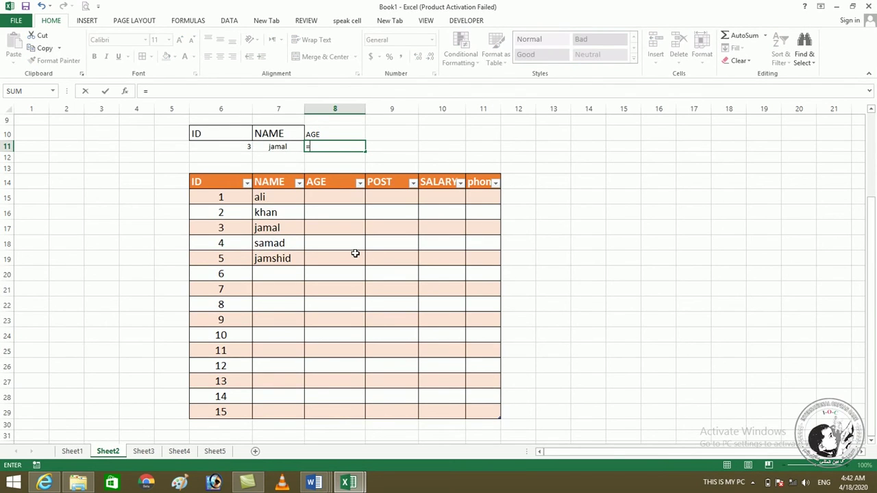
pyautogui.write('vlo')
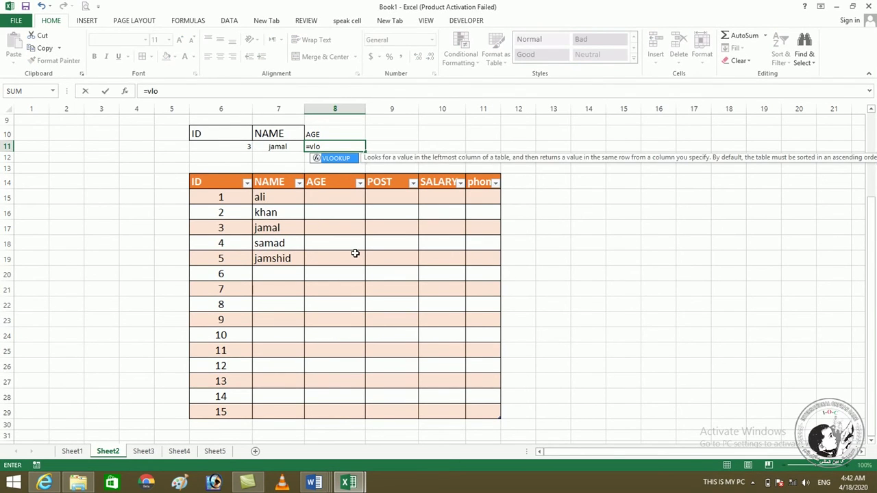
pyautogui.press('Tab')
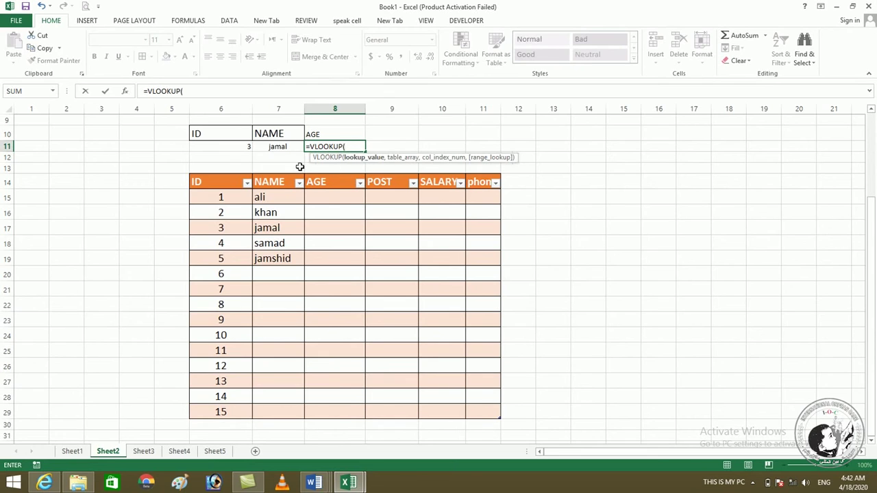
pyautogui.click(208, 146)
pyautogui.write(',')
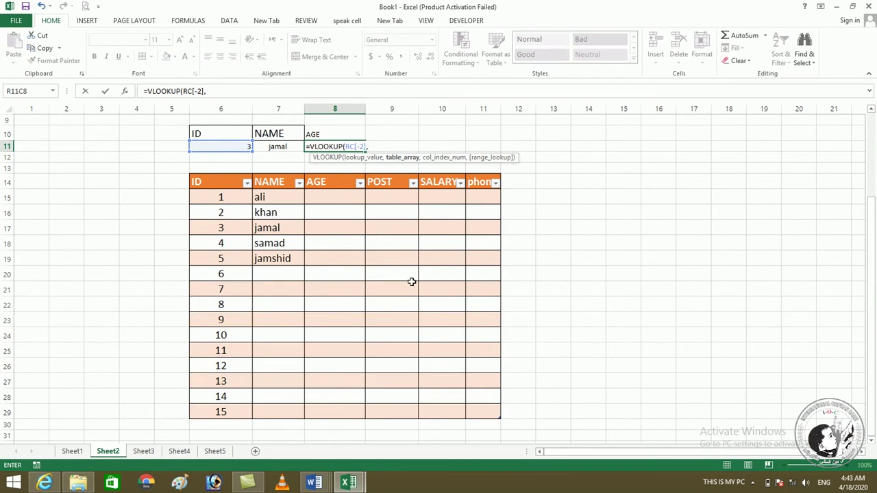
pyautogui.write('stu')
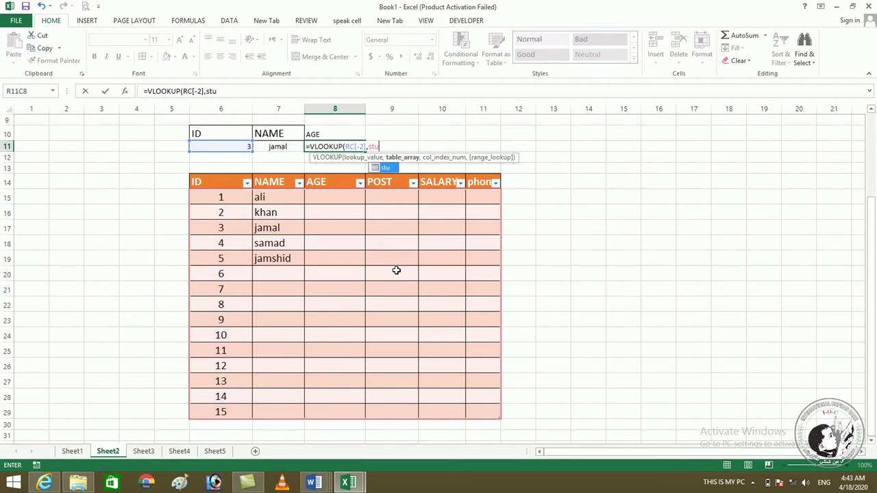
pyautogui.write(',3')
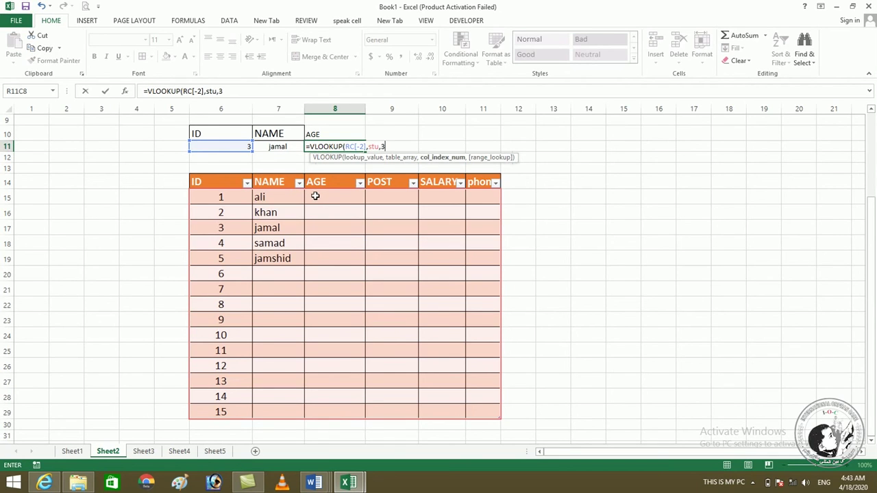
pyautogui.write(',0')
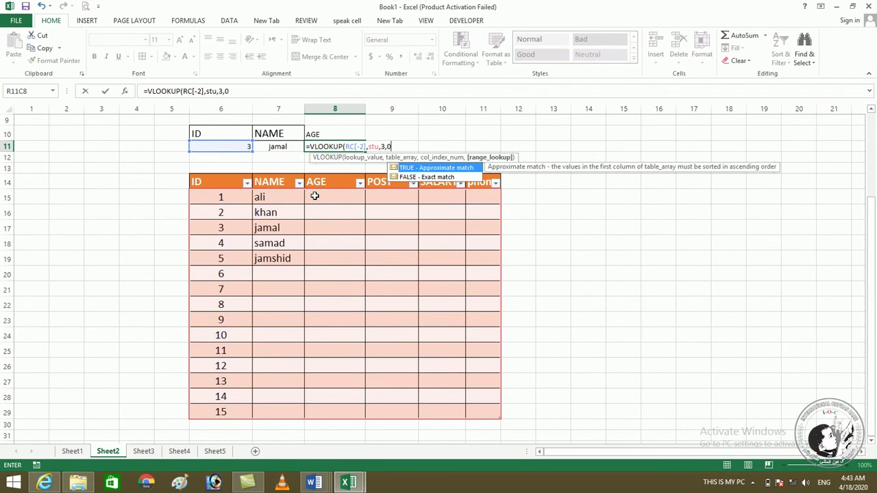
pyautogui.write(')')
pyautogui.press('Tab')
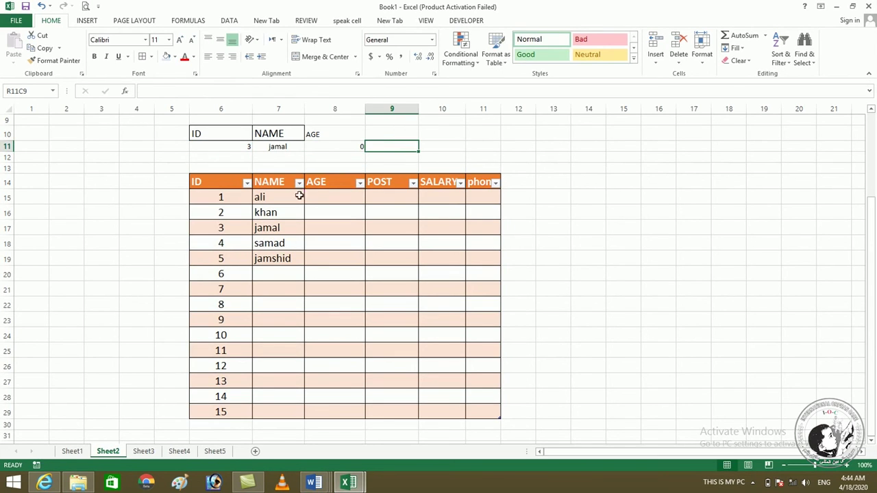
# Pick ID 2 from the lookup cell's dropdown list.
pyautogui.click(240, 146)
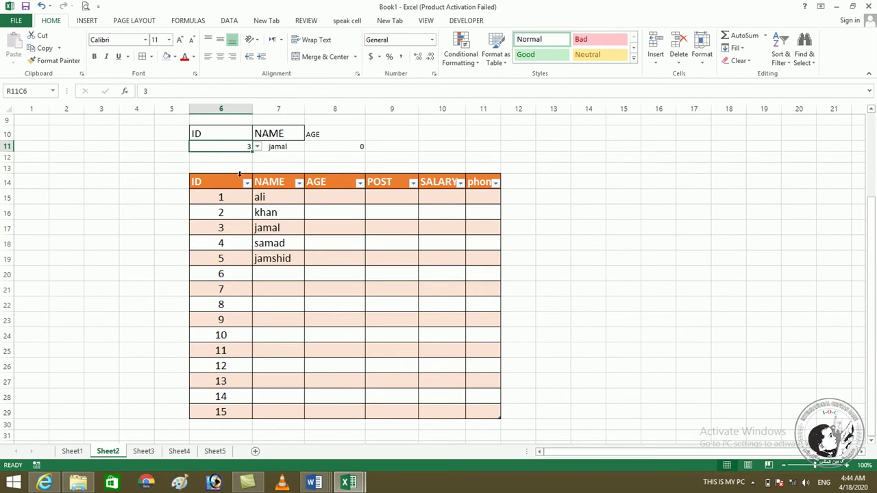
pyautogui.click(255, 147)
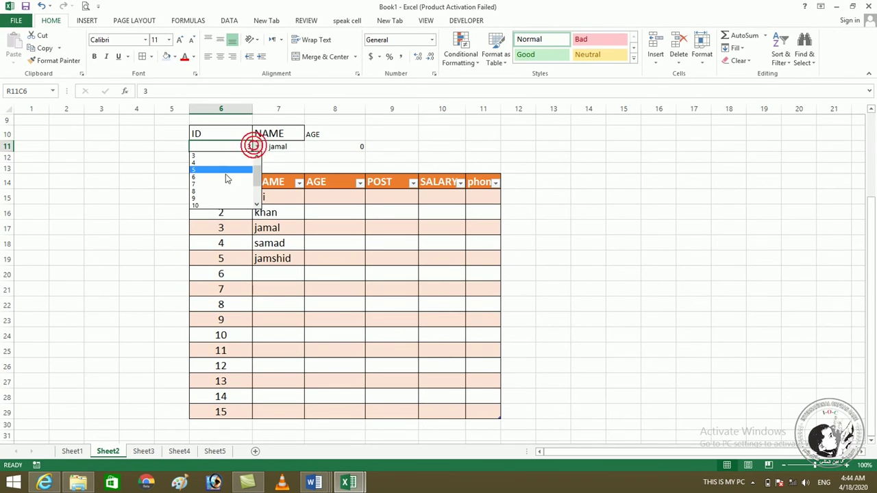
pyautogui.moveTo(256, 174); pyautogui.dragTo(256, 165)
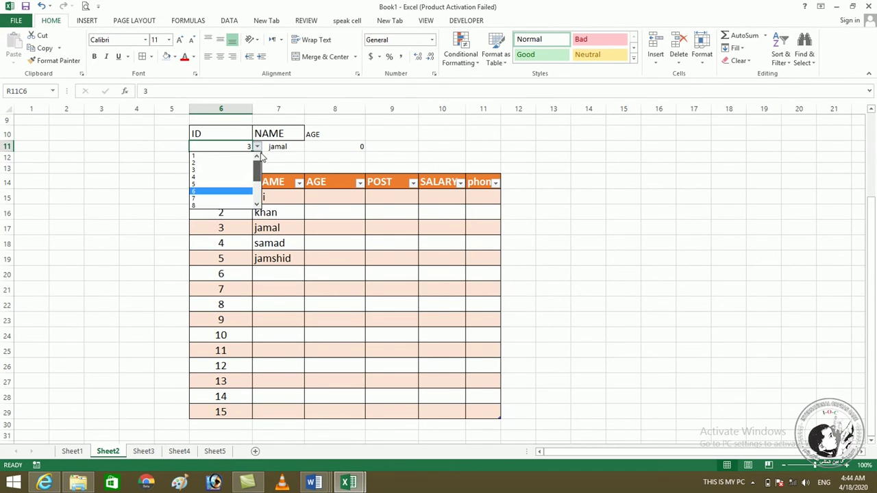
pyautogui.click(195, 163)
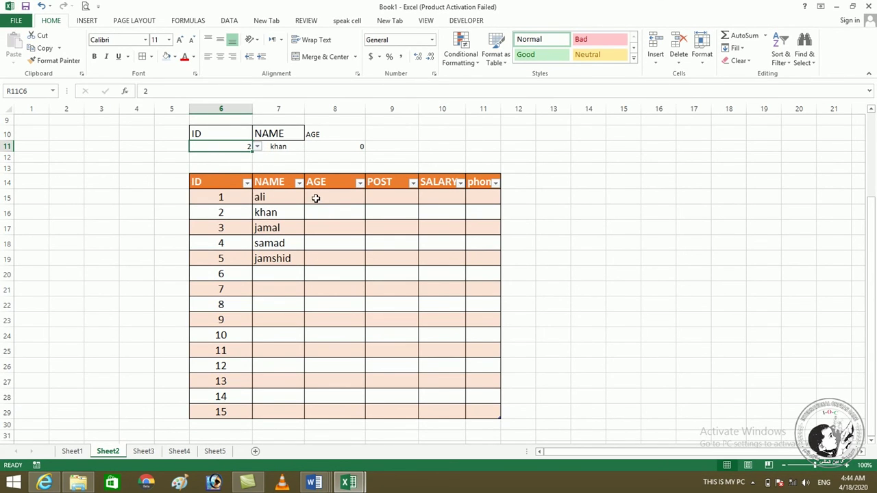
# Enter ages 15, 22, 34 and 23 for ali, khan, jamal and samad.
pyautogui.click(319, 197)
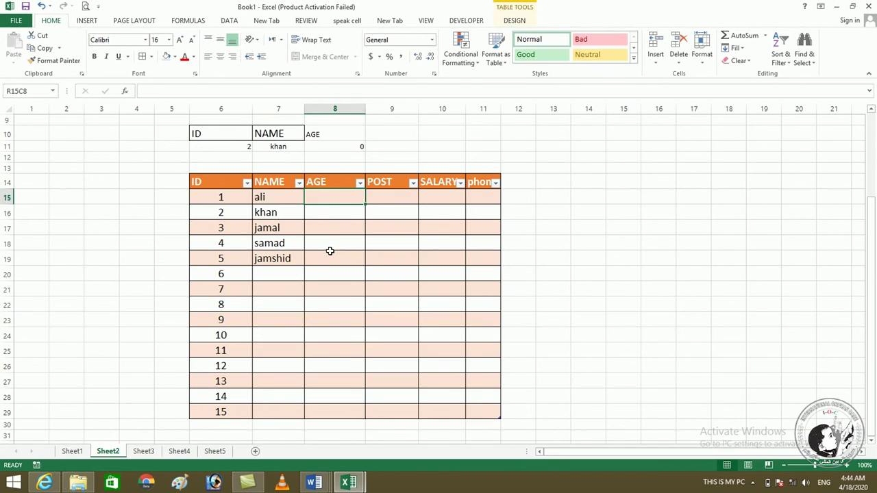
pyautogui.press('F2')
pyautogui.write('15')
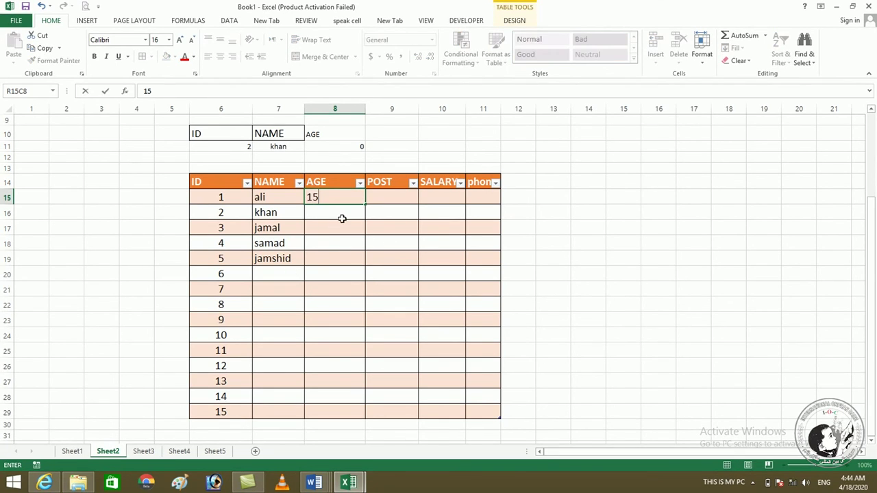
pyautogui.click(328, 214)
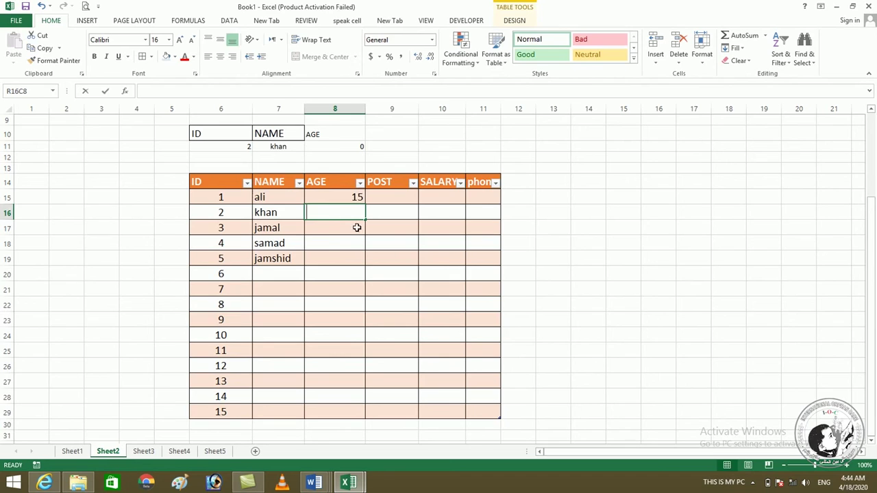
pyautogui.write('22')
pyautogui.press('Return')
pyautogui.write('34')
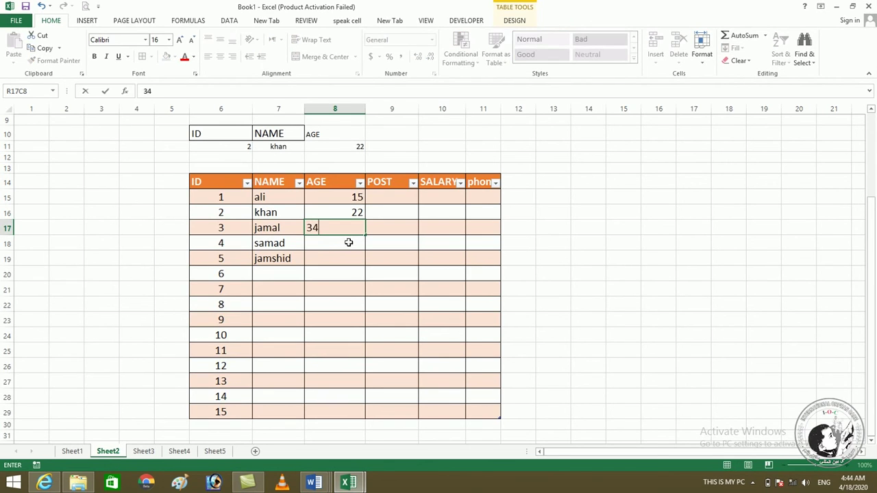
pyautogui.press('Return')
pyautogui.write('2')
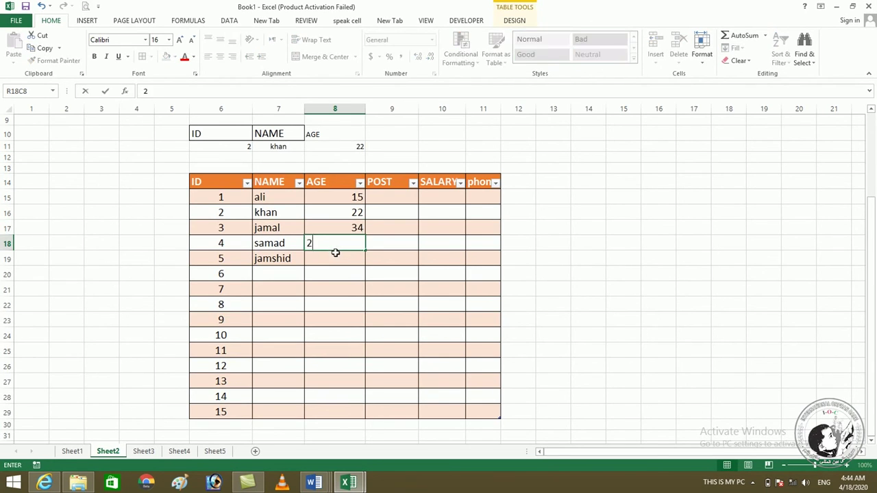
pyautogui.write('3')
pyautogui.click(325, 263)
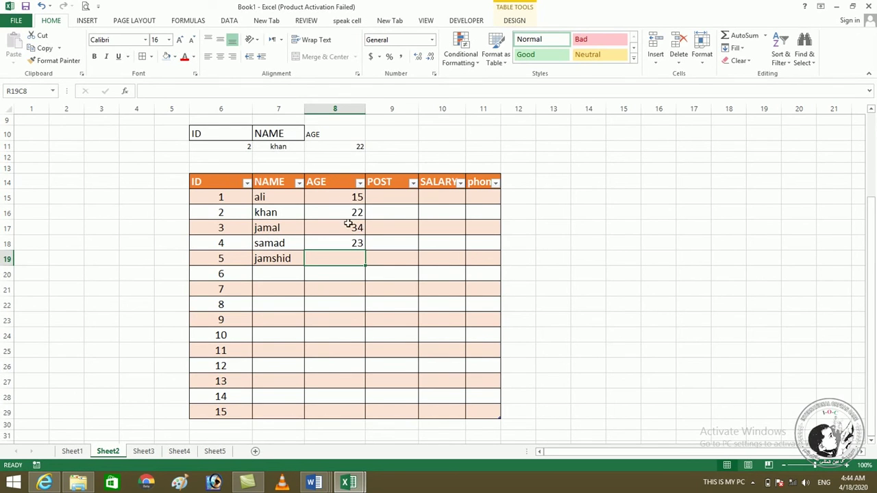
pyautogui.click(339, 148)
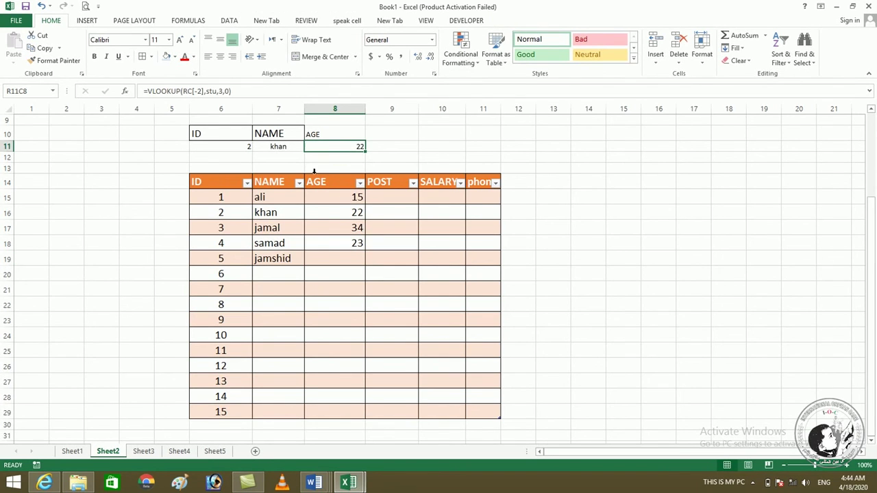
# Select ID 4 from the lookup dropdown so NAME and AGE show samad and 23.
pyautogui.click(245, 148)
pyautogui.click(256, 147)
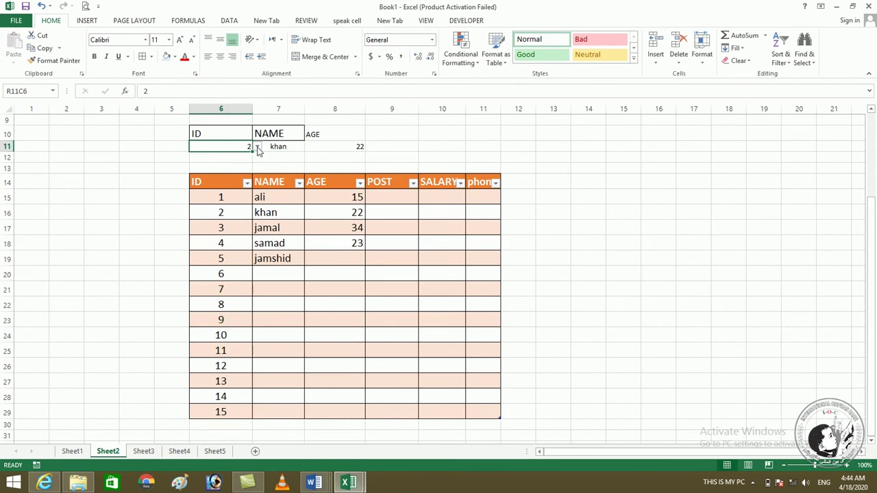
pyautogui.click(257, 147)
pyautogui.click(212, 170)
pyautogui.click(355, 245)
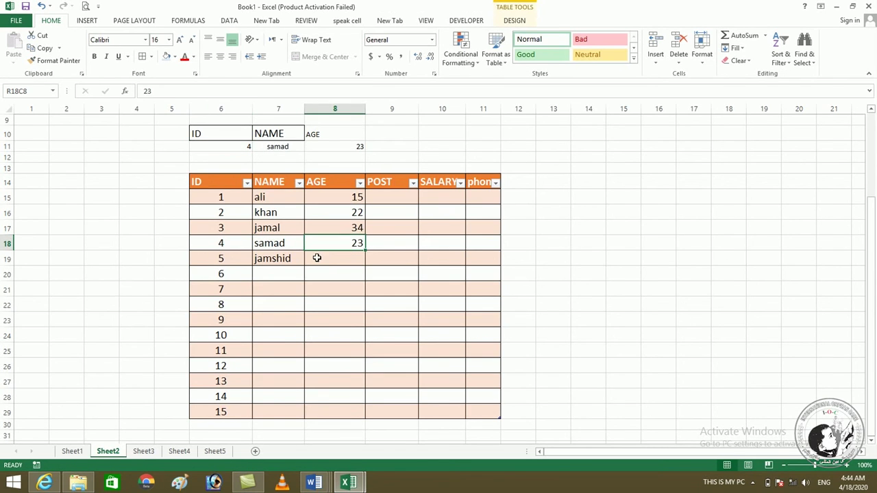